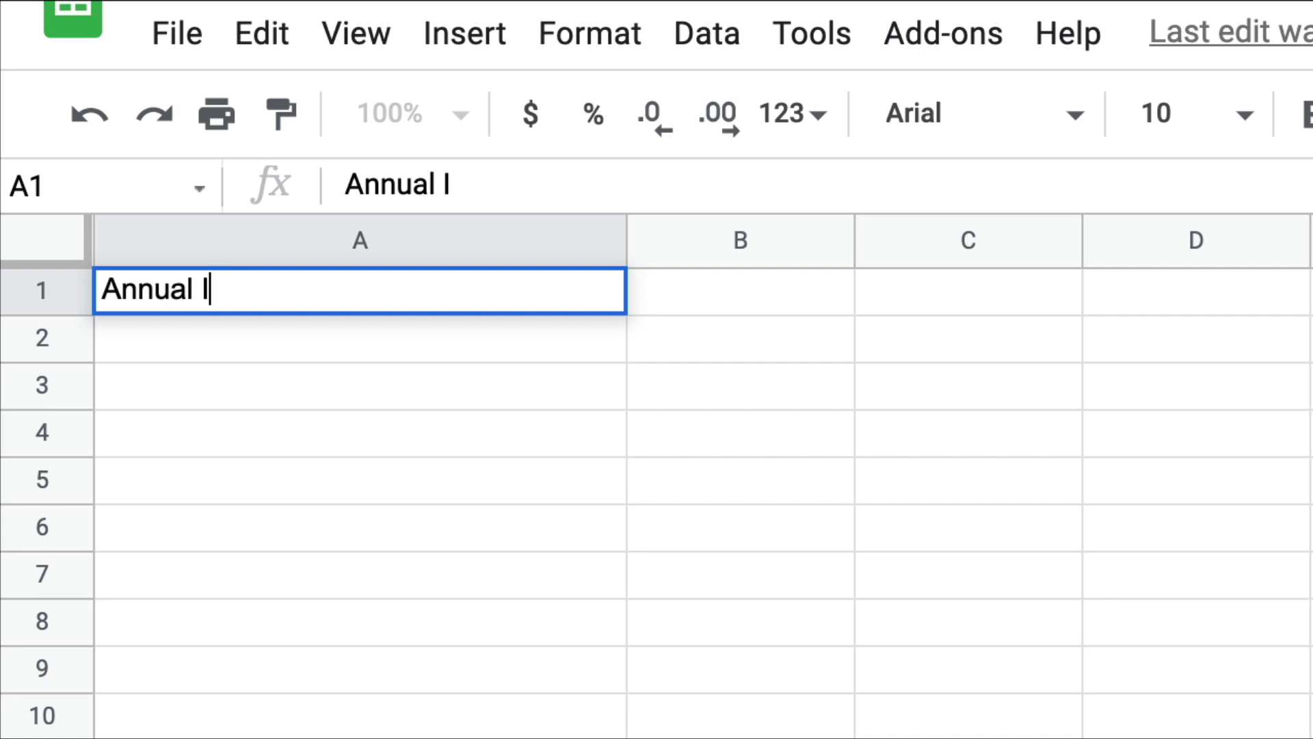
text(nterest Rate)
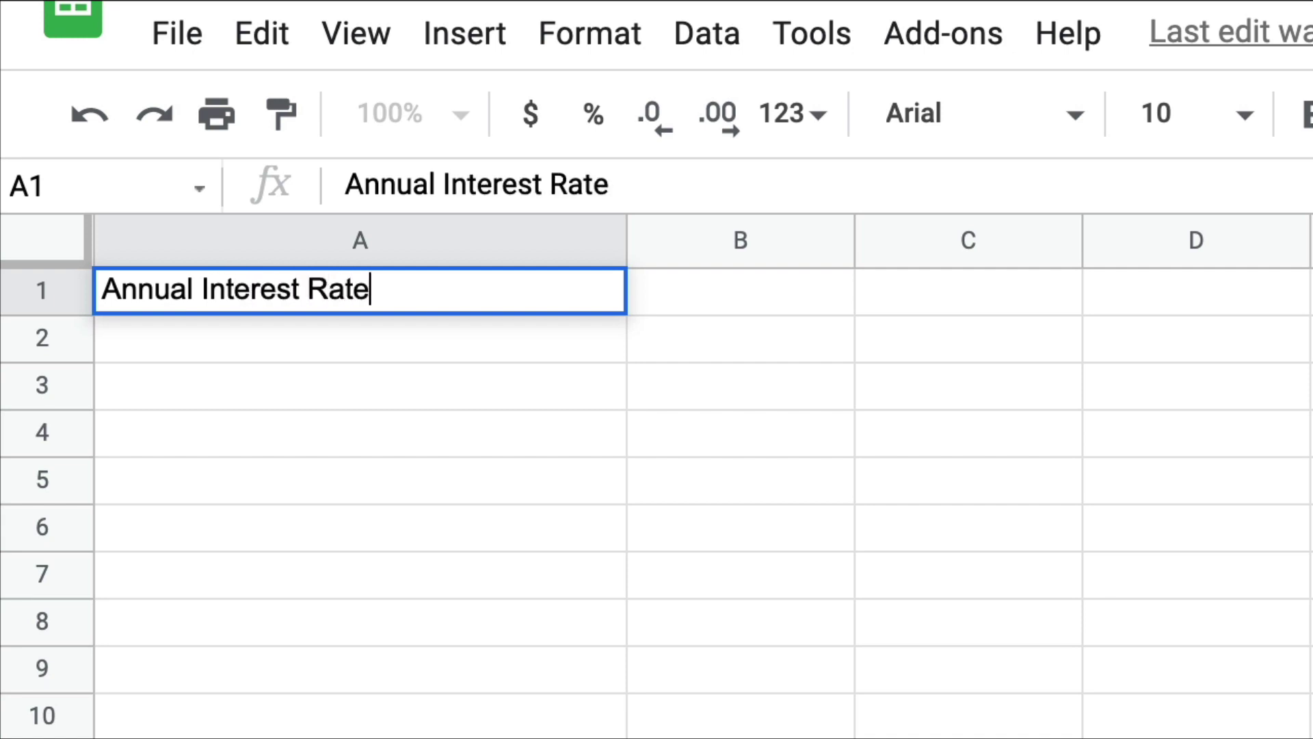
Step: Label and enter the annual rate 0.03 in B1 and monthly rate =B1/12 in B2
click(743, 295)
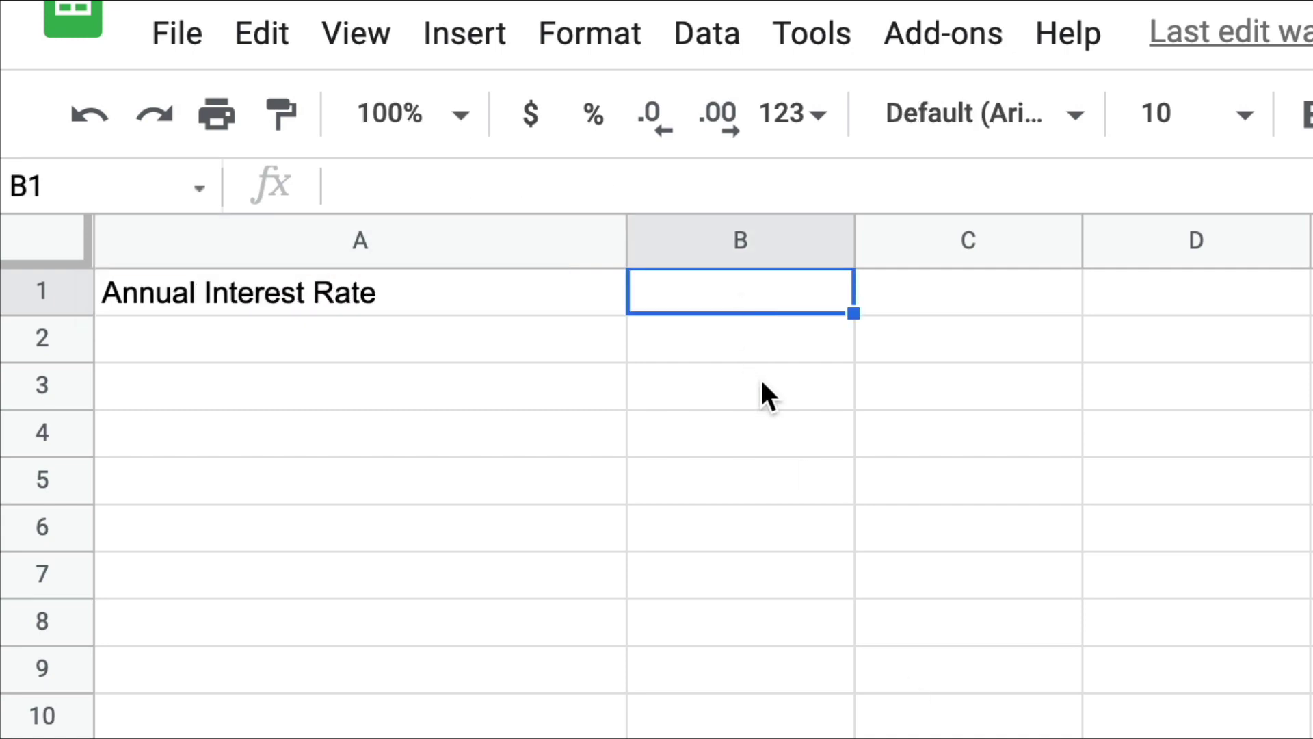
text(.03)
key(Return)
text(Mo)
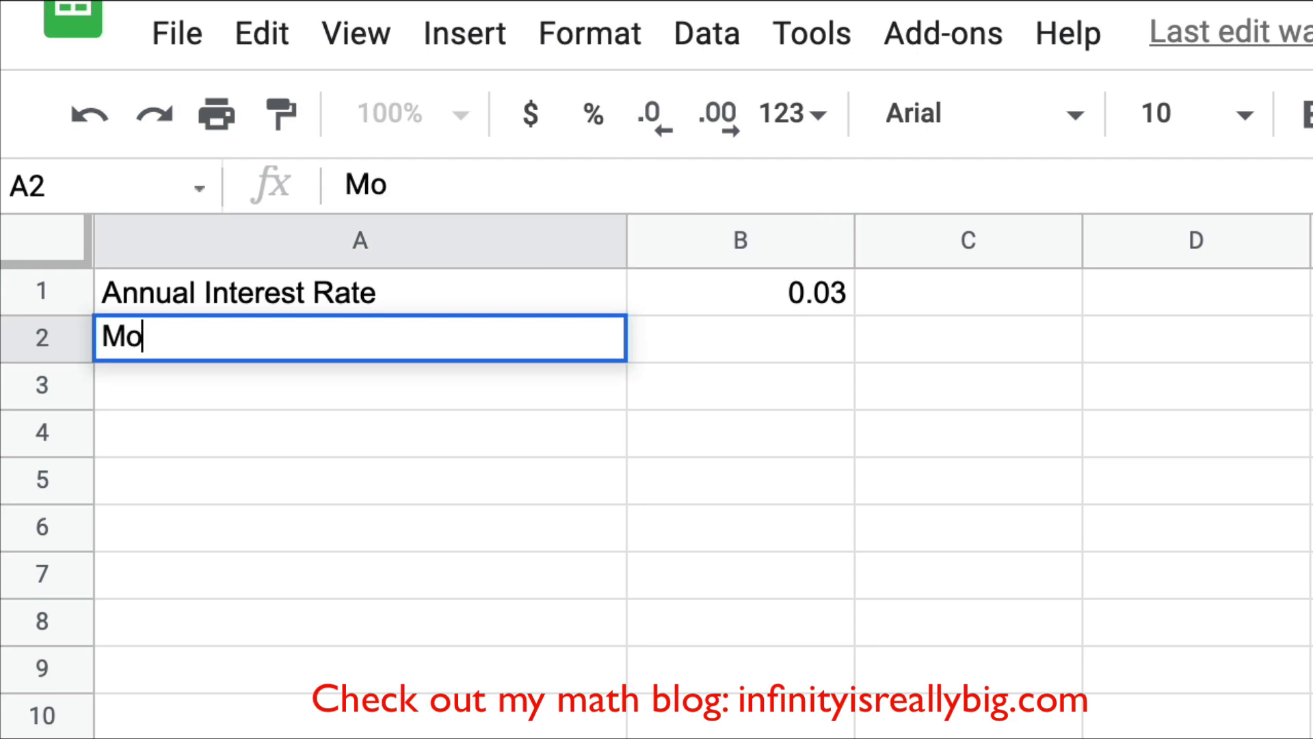
text(nthly In)
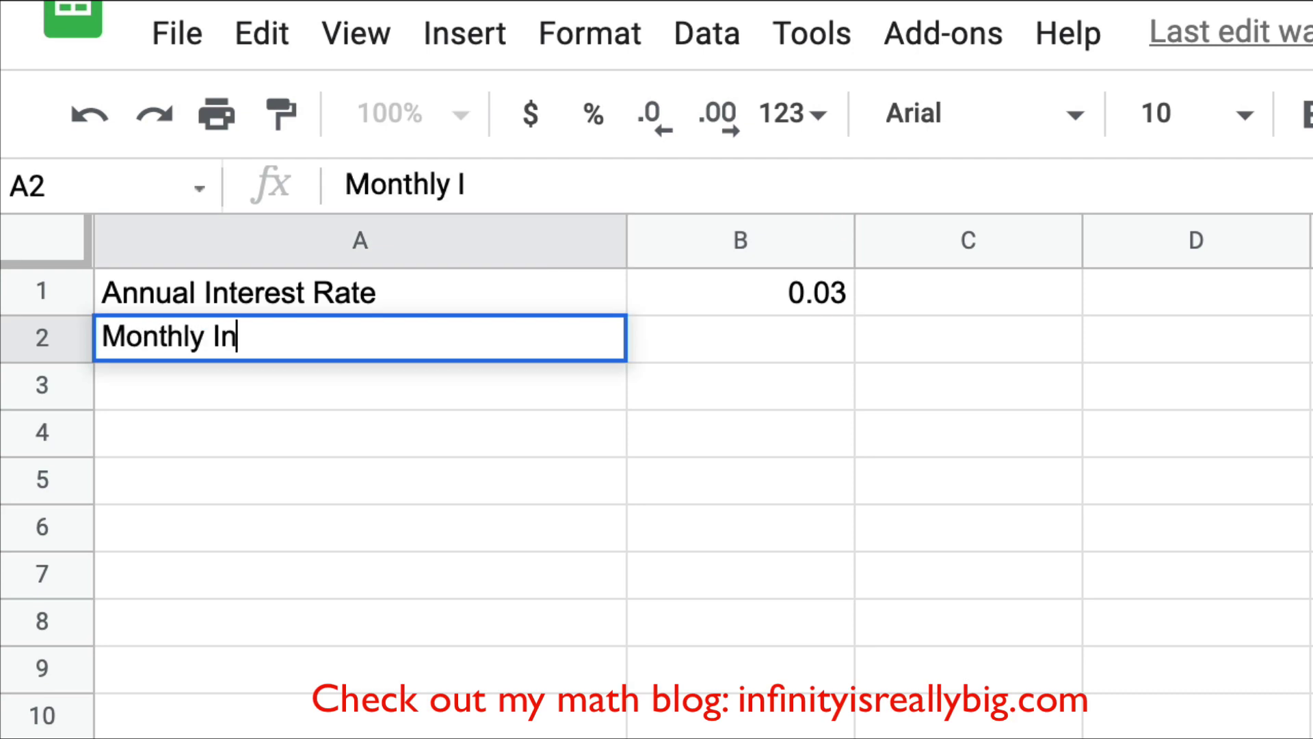
text(terest Rat)
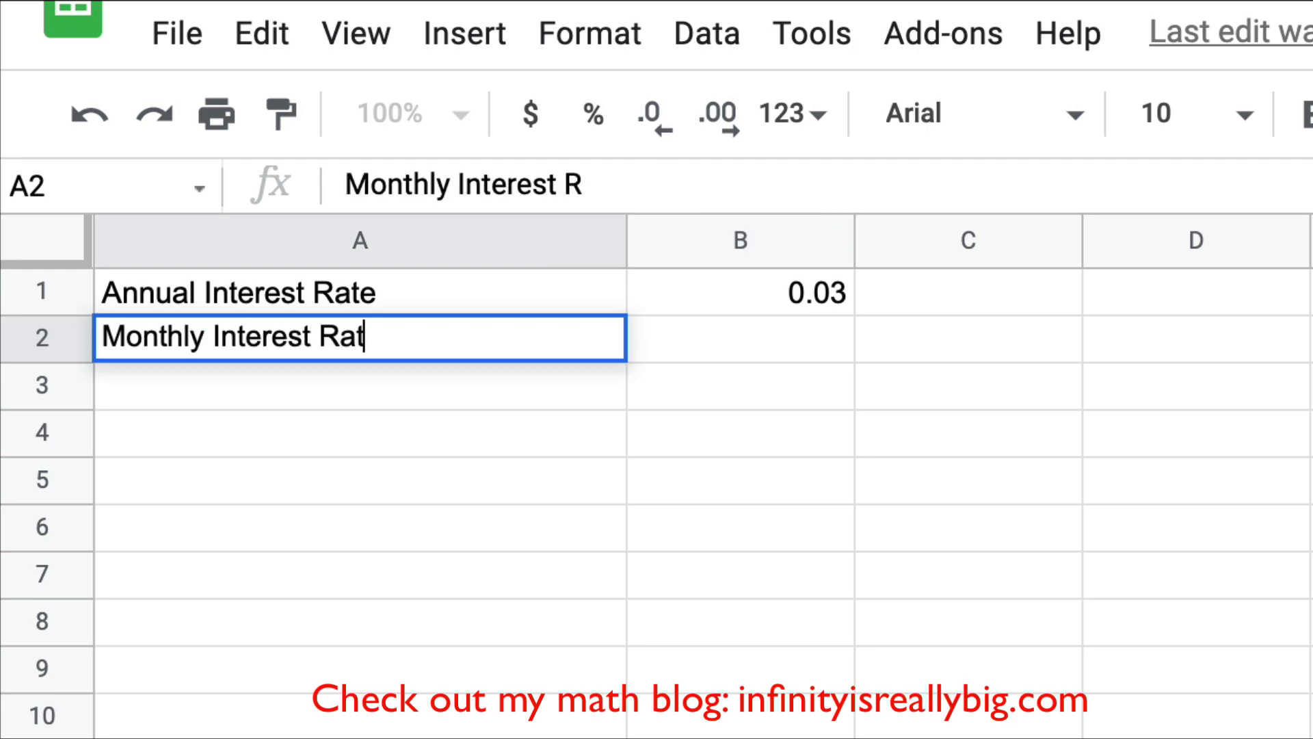
text(e)
click(715, 343)
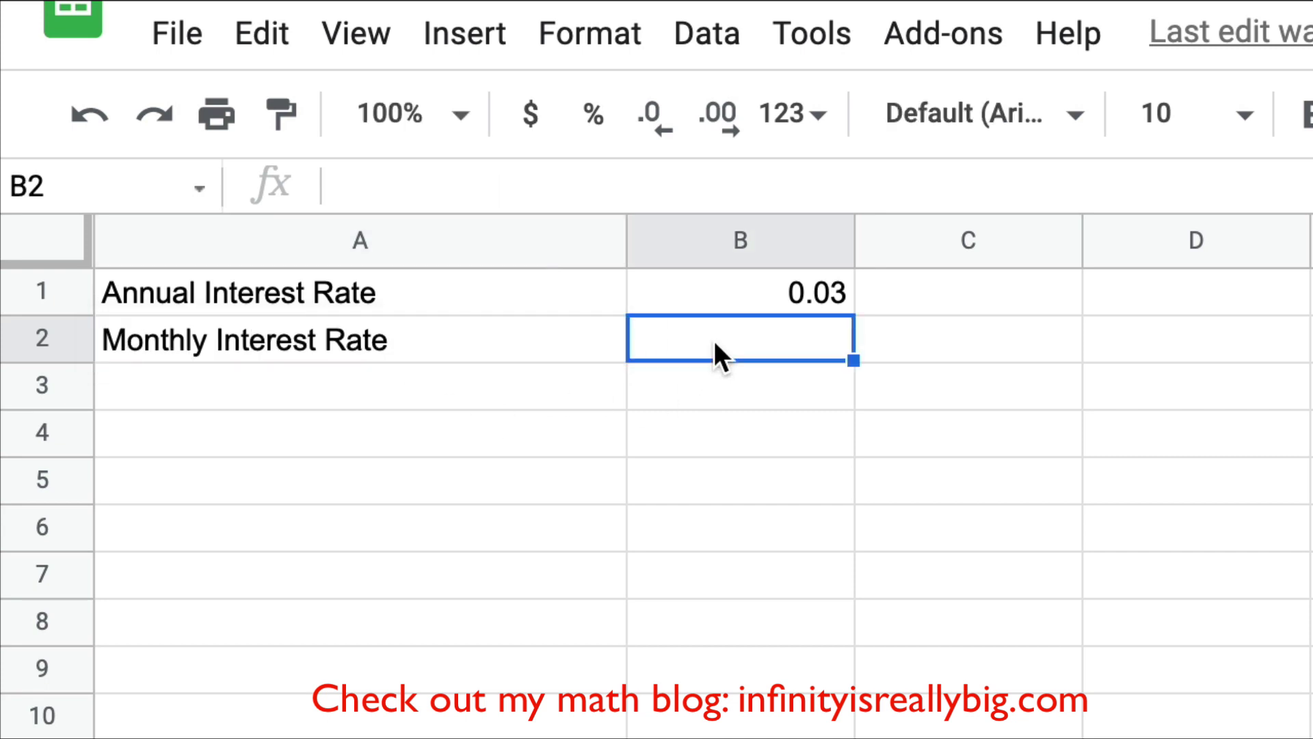
text(=B1)
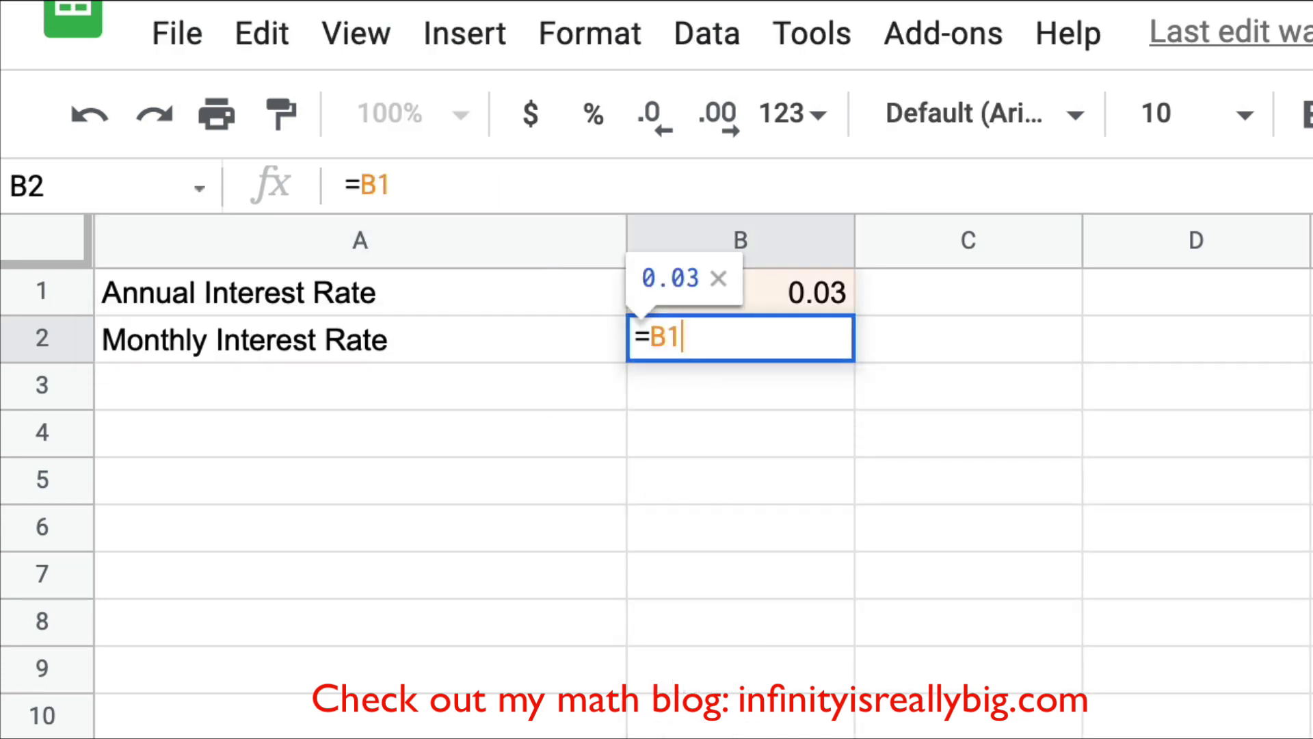
text(/12)
key(Return)
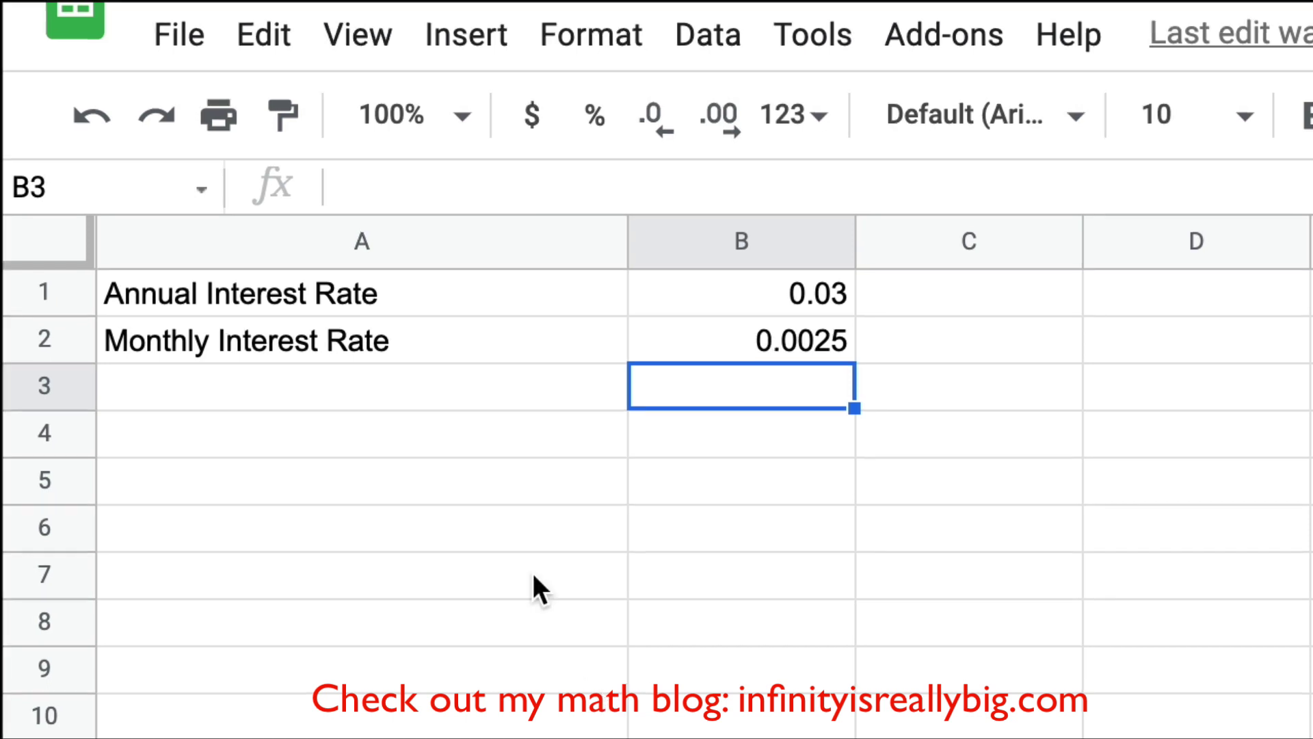
Step: Label and enter the 30-year term in B3 and payments =12*B3 in B4
click(450, 374)
text(Term ()
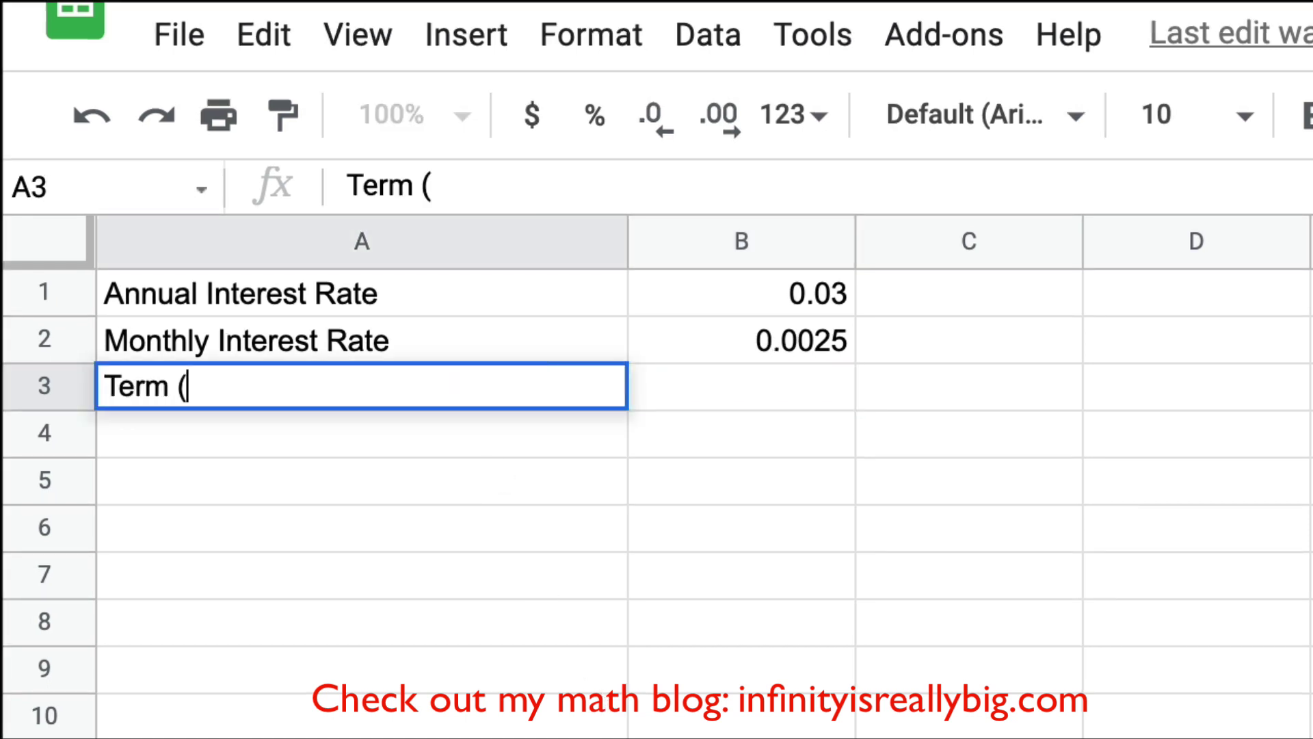
text(Years))
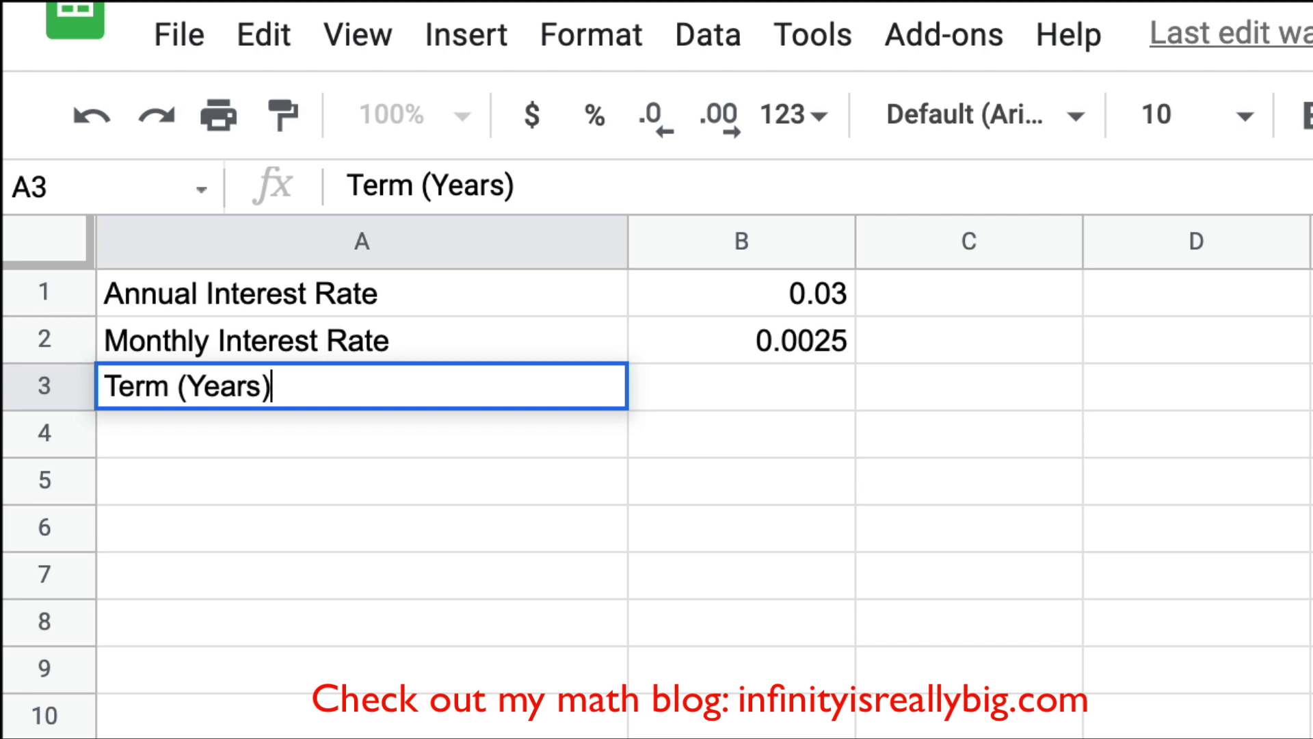
click(743, 398)
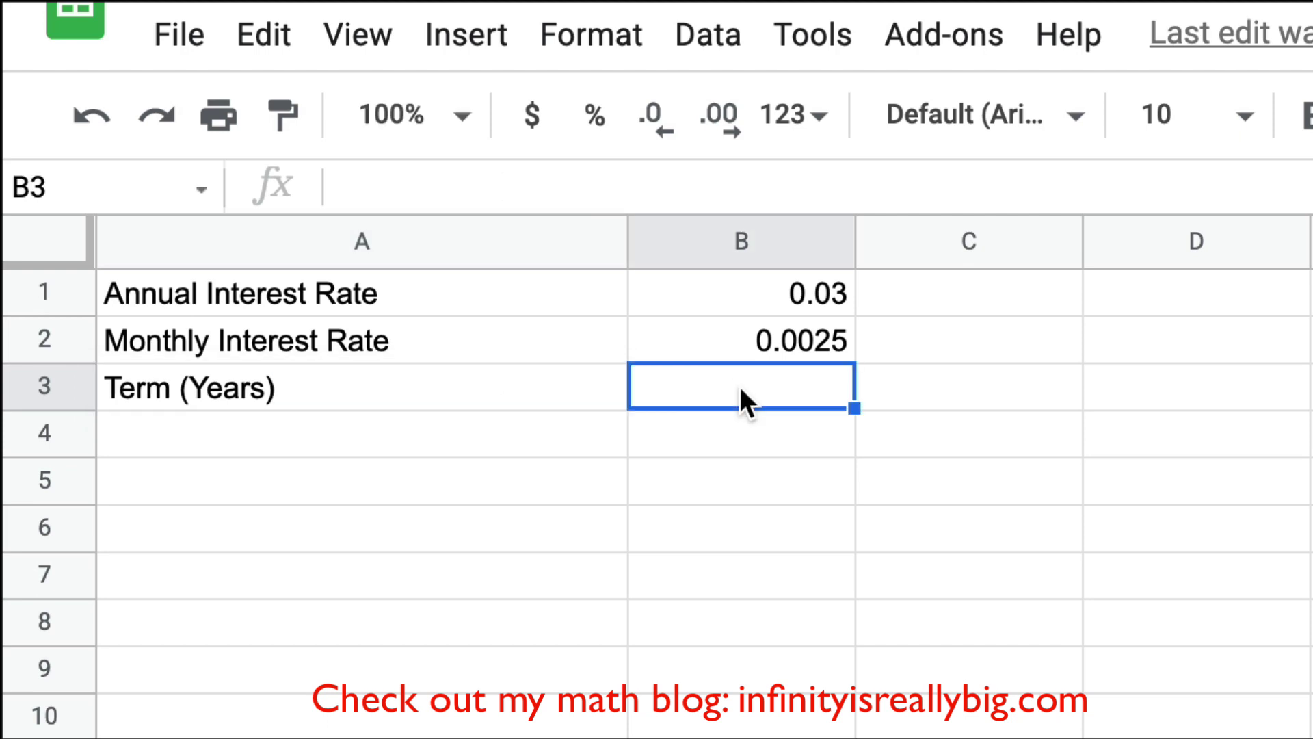
text(30)
key(Return)
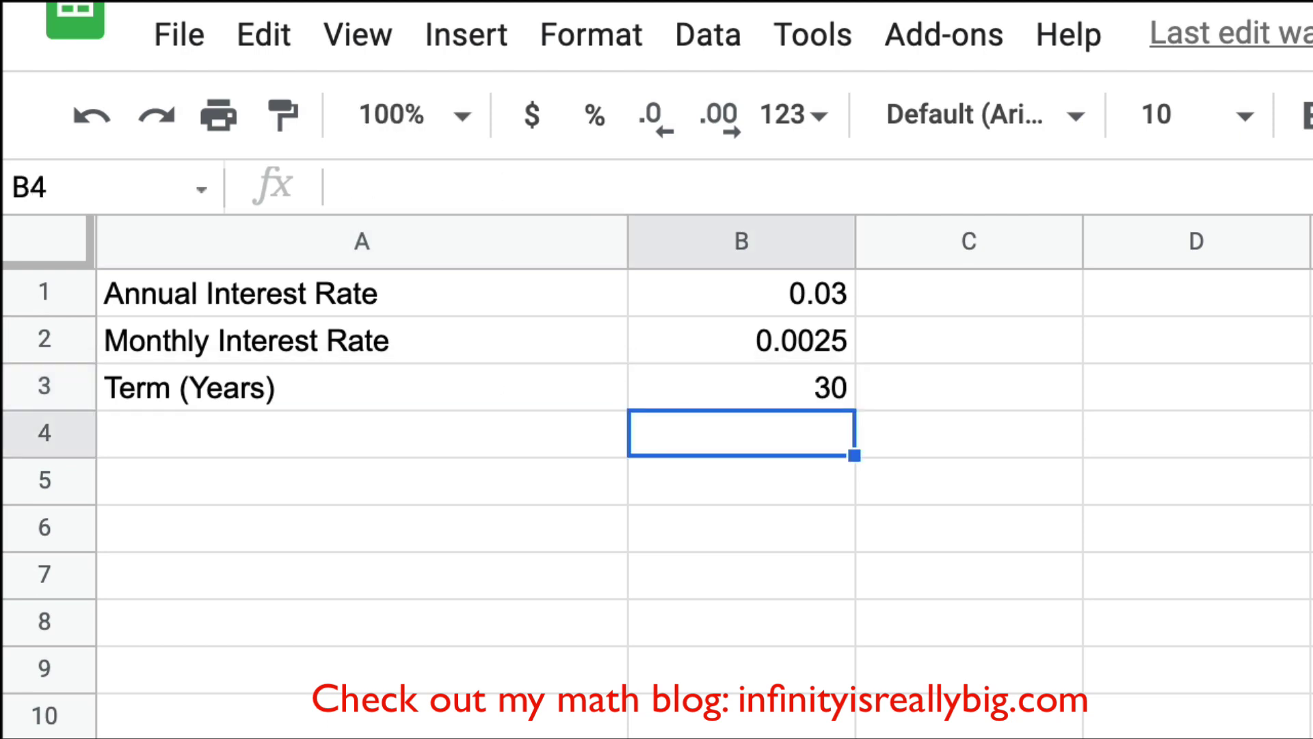
click(414, 443)
text(Num)
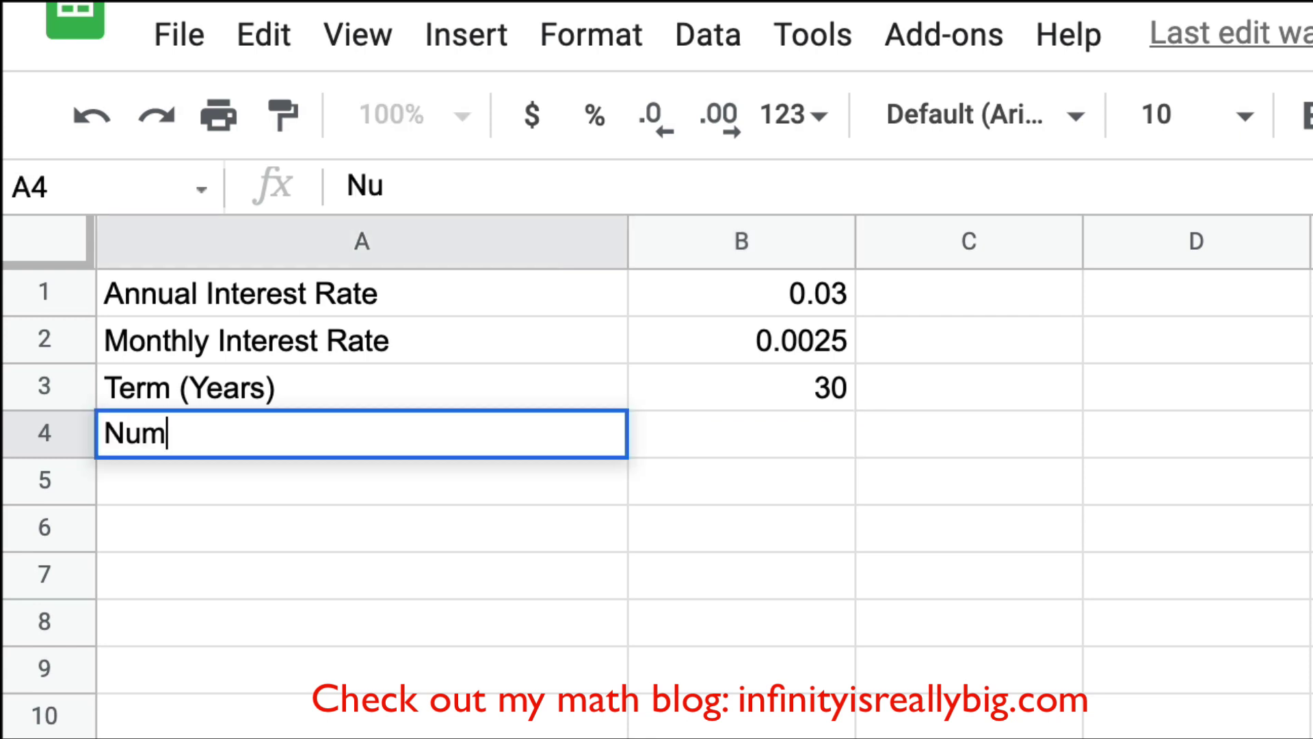
text(ber of Payments)
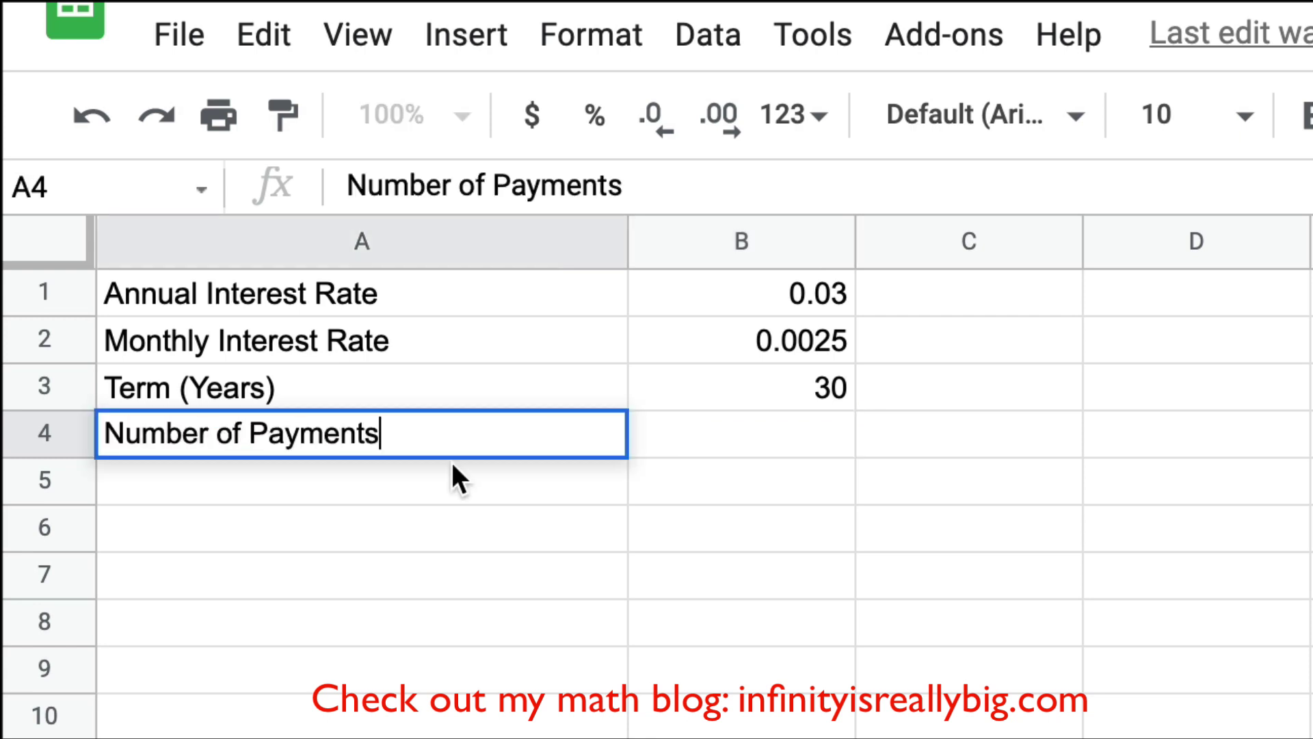
click(710, 429)
text(=12)
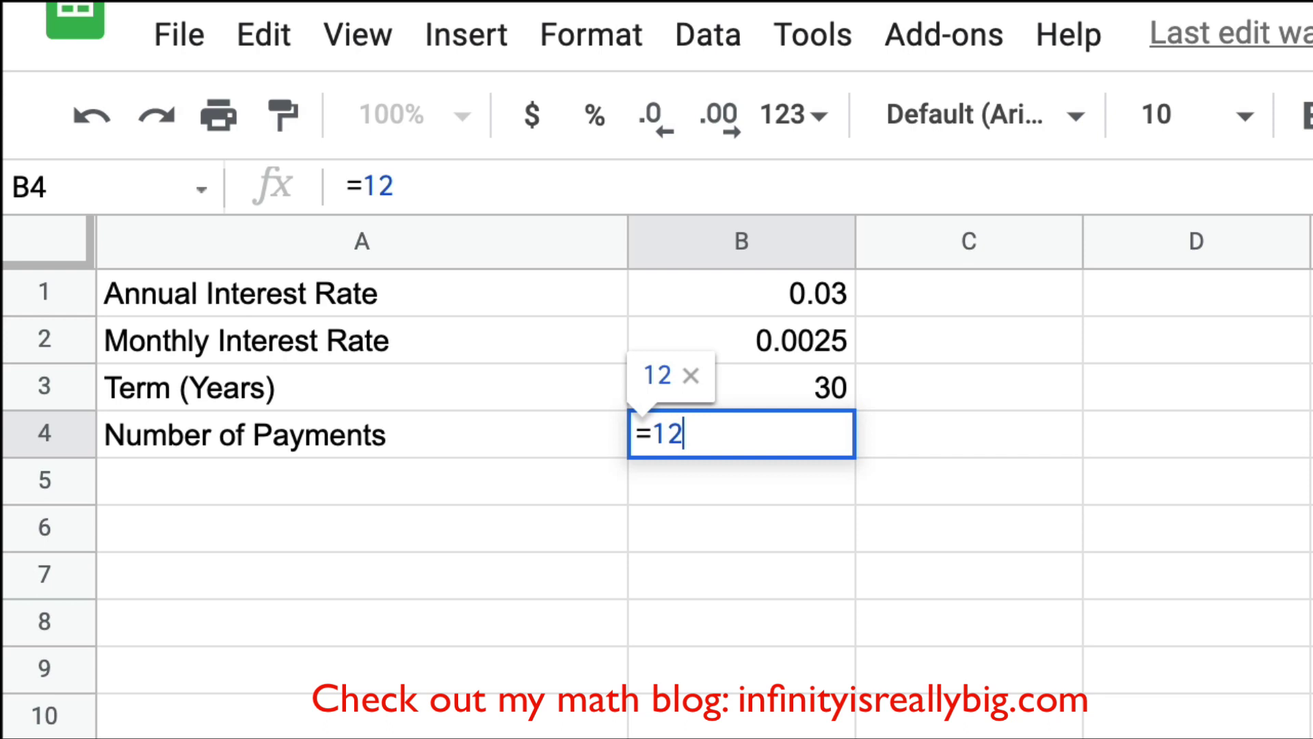
text(*)
click(738, 375)
key(Return)
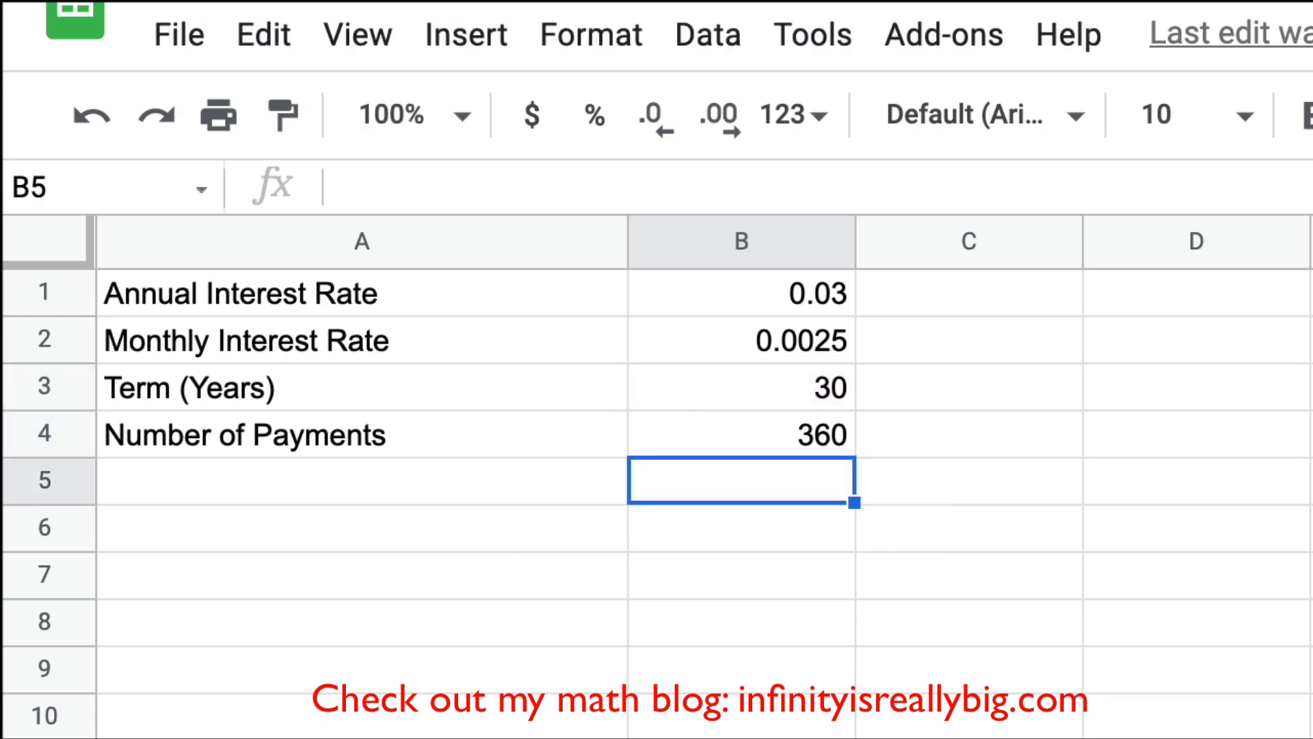
Step: Add a $500,000 loan amount in B5, formatted as currency
click(440, 482)
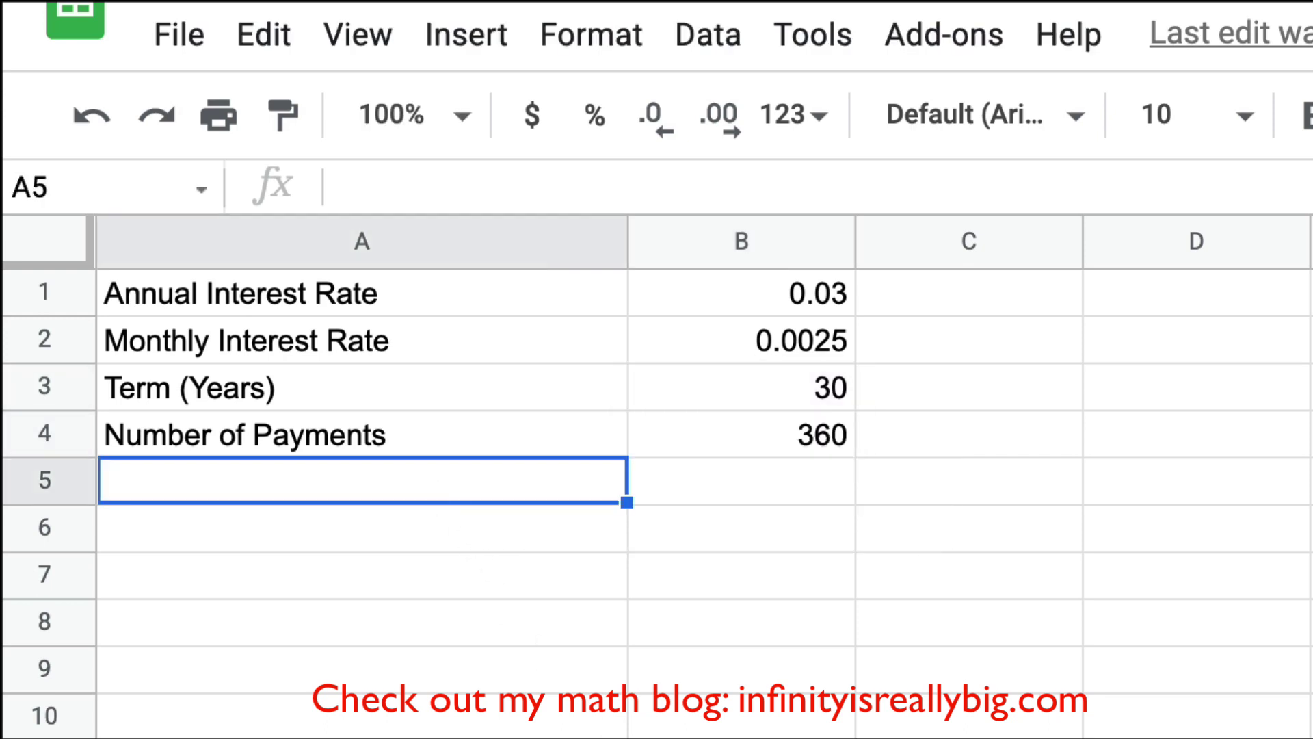
text(Loan Amount)
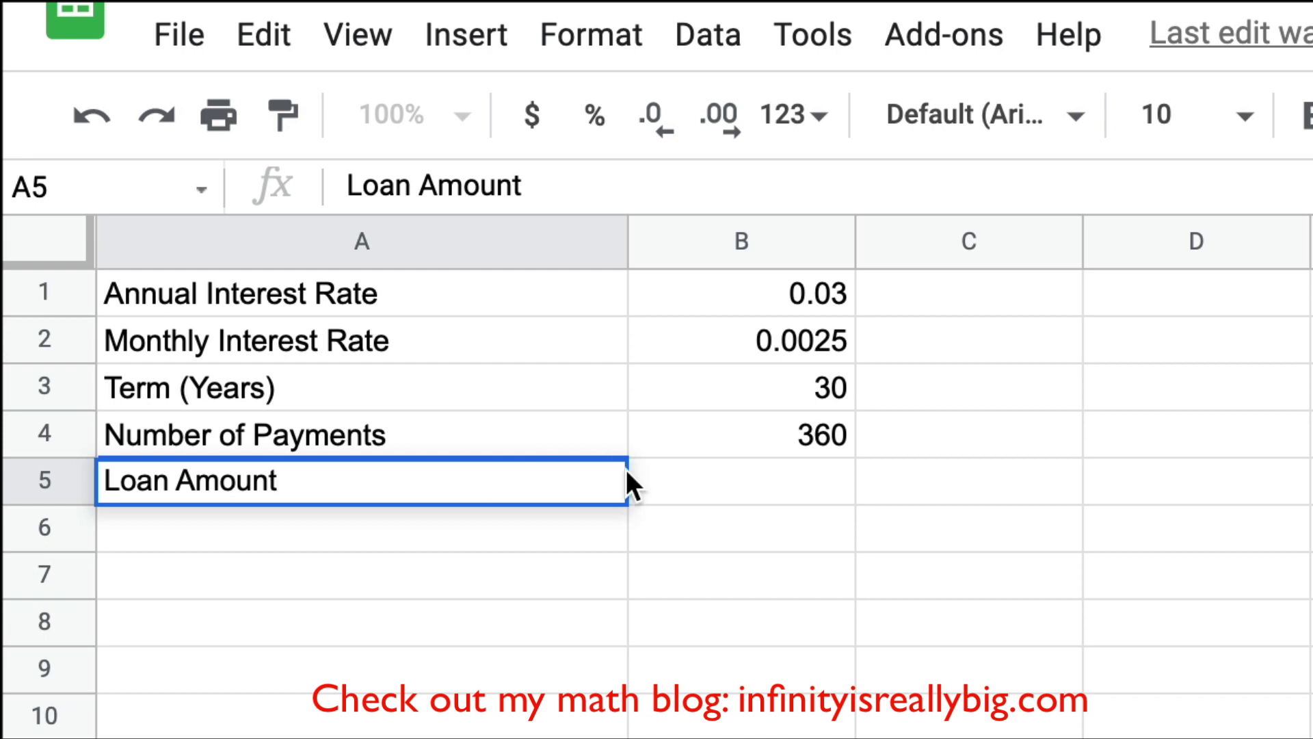
click(651, 477)
text(500000)
key(Return)
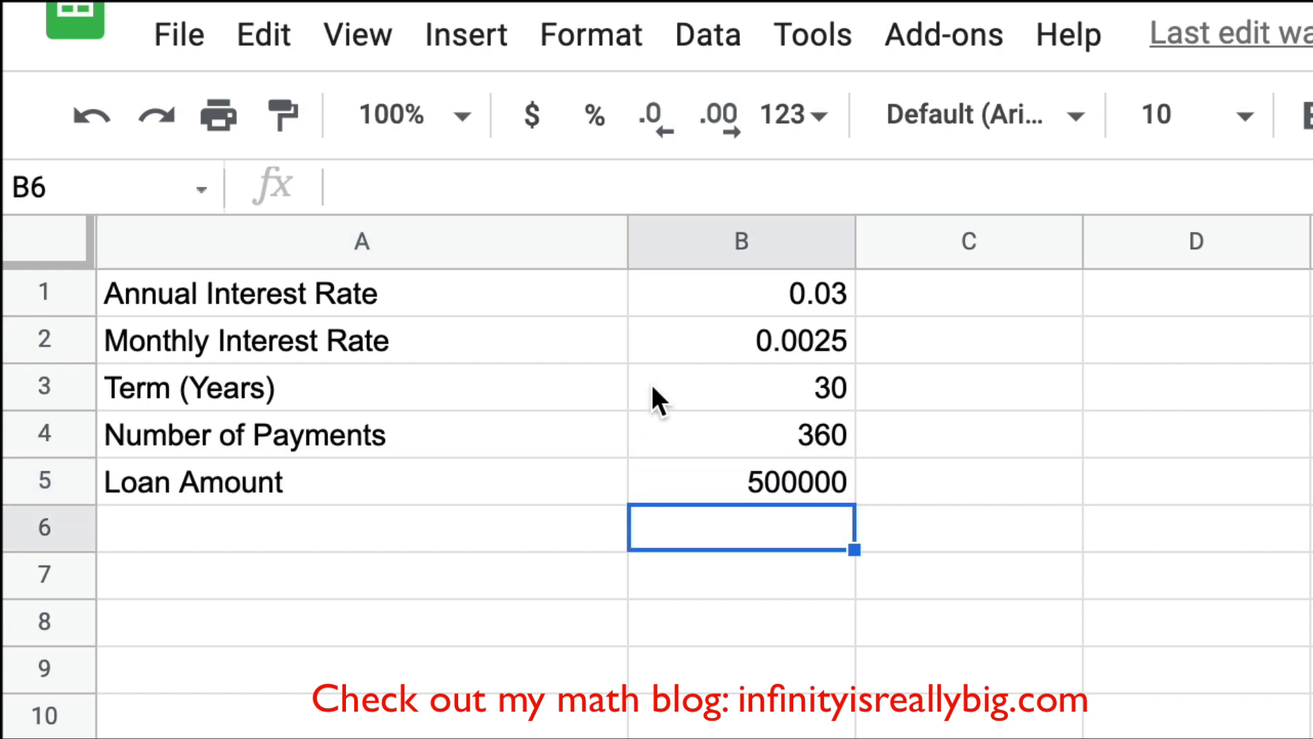
click(660, 474)
click(531, 117)
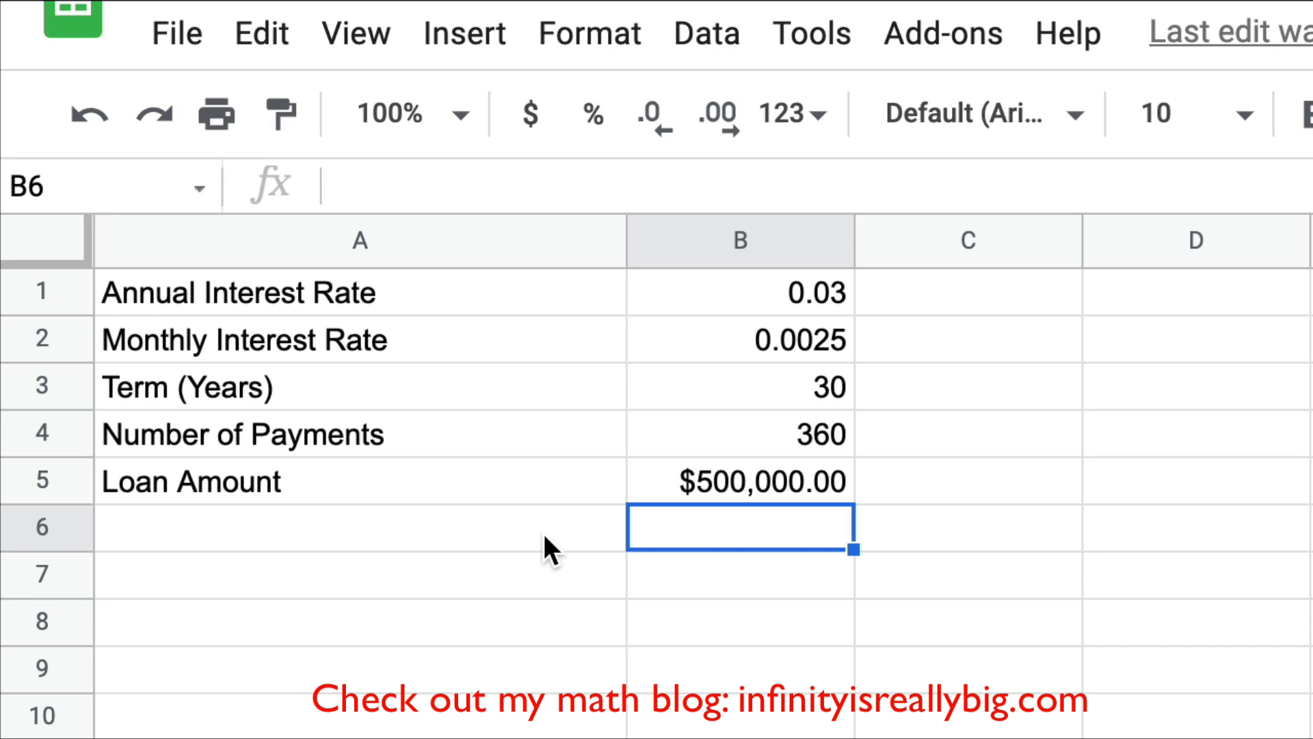
Step: Label row 6 and enter =-PMT(B2,B4,B5) in B6 for a $2,108.02 monthly payment
click(543, 531)
text(Mo)
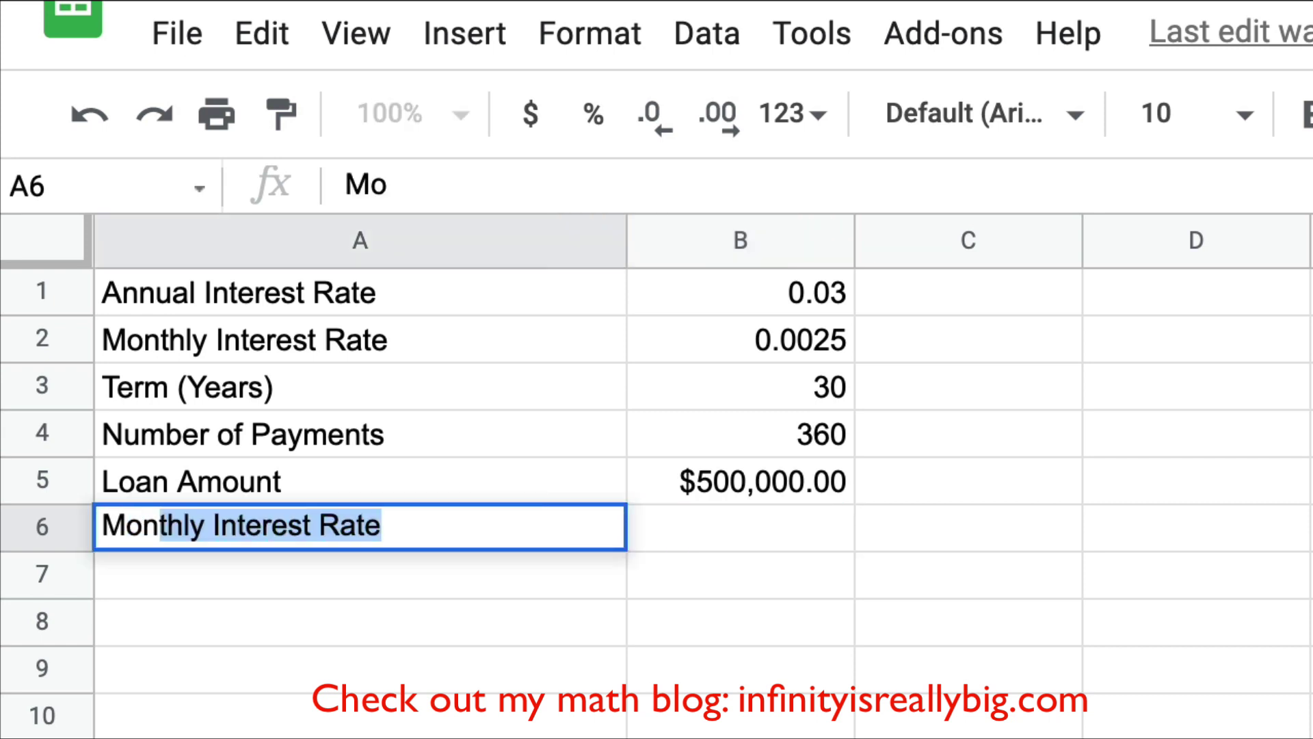
text(nthly Paymen)
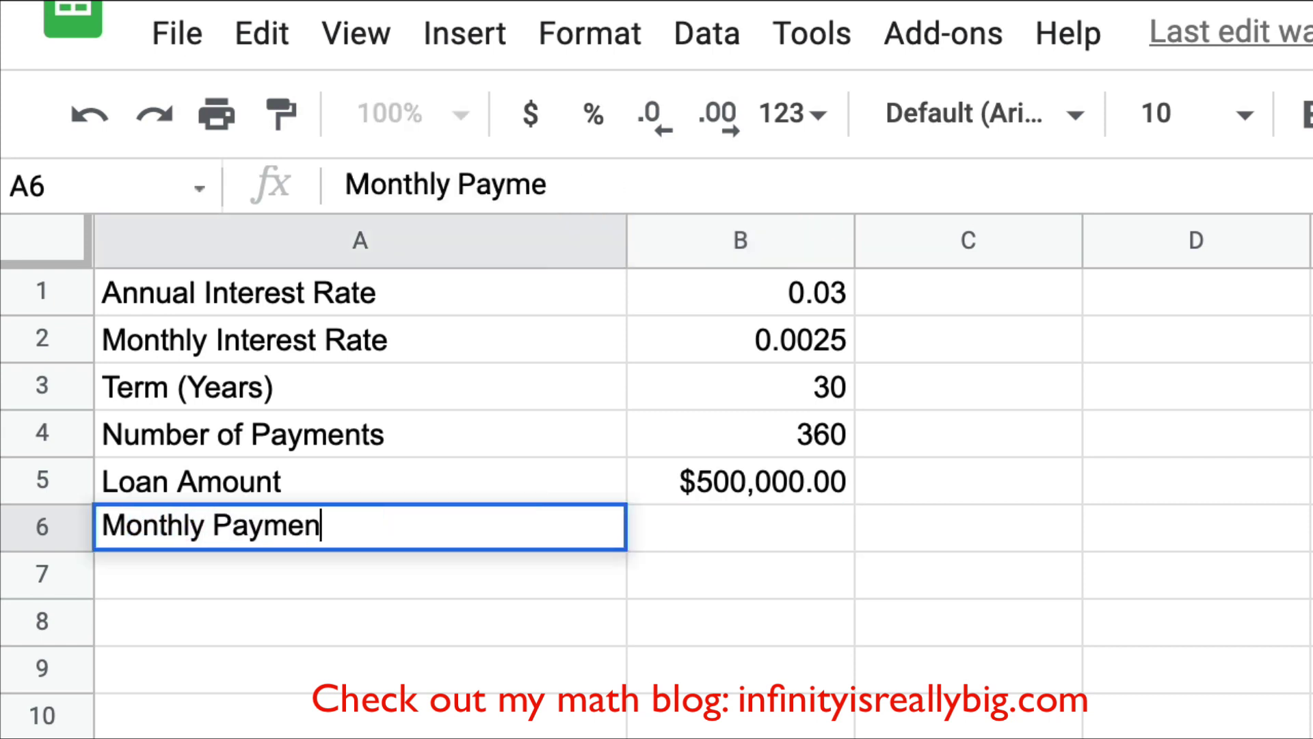
text(t (P & I)
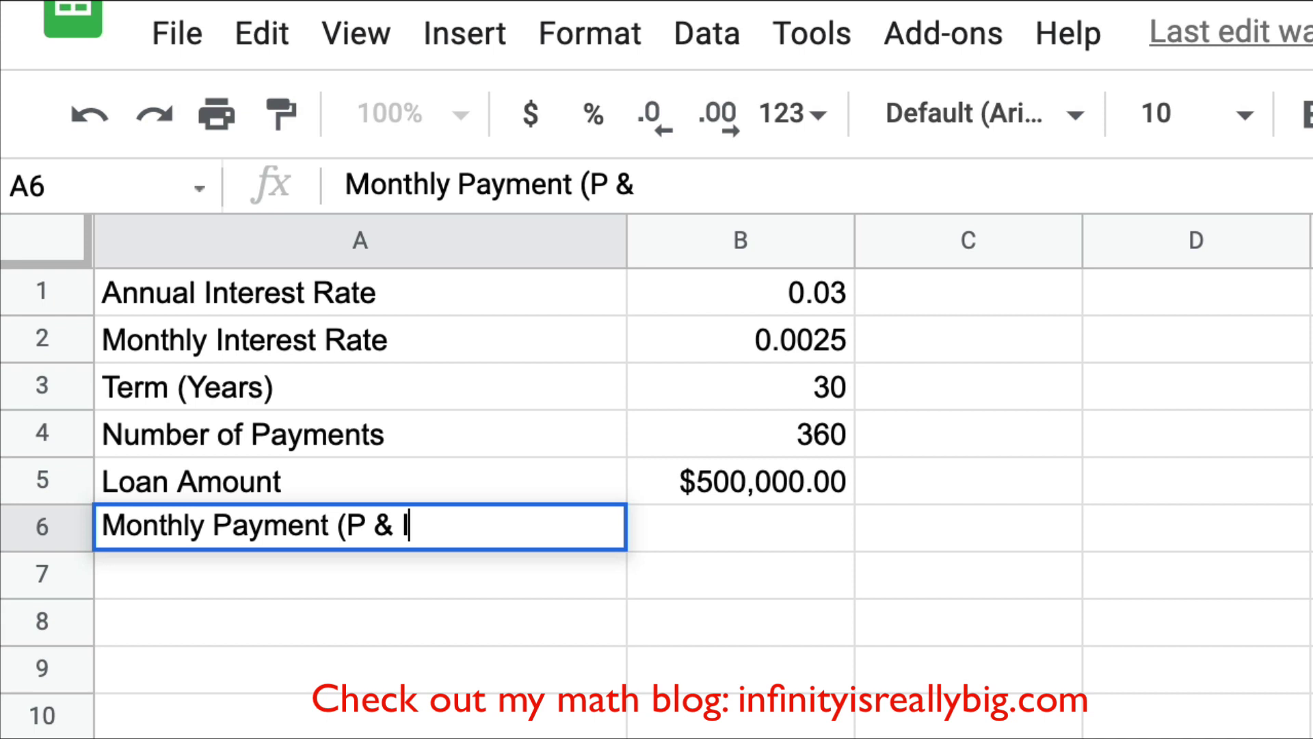
text())
key(Return)
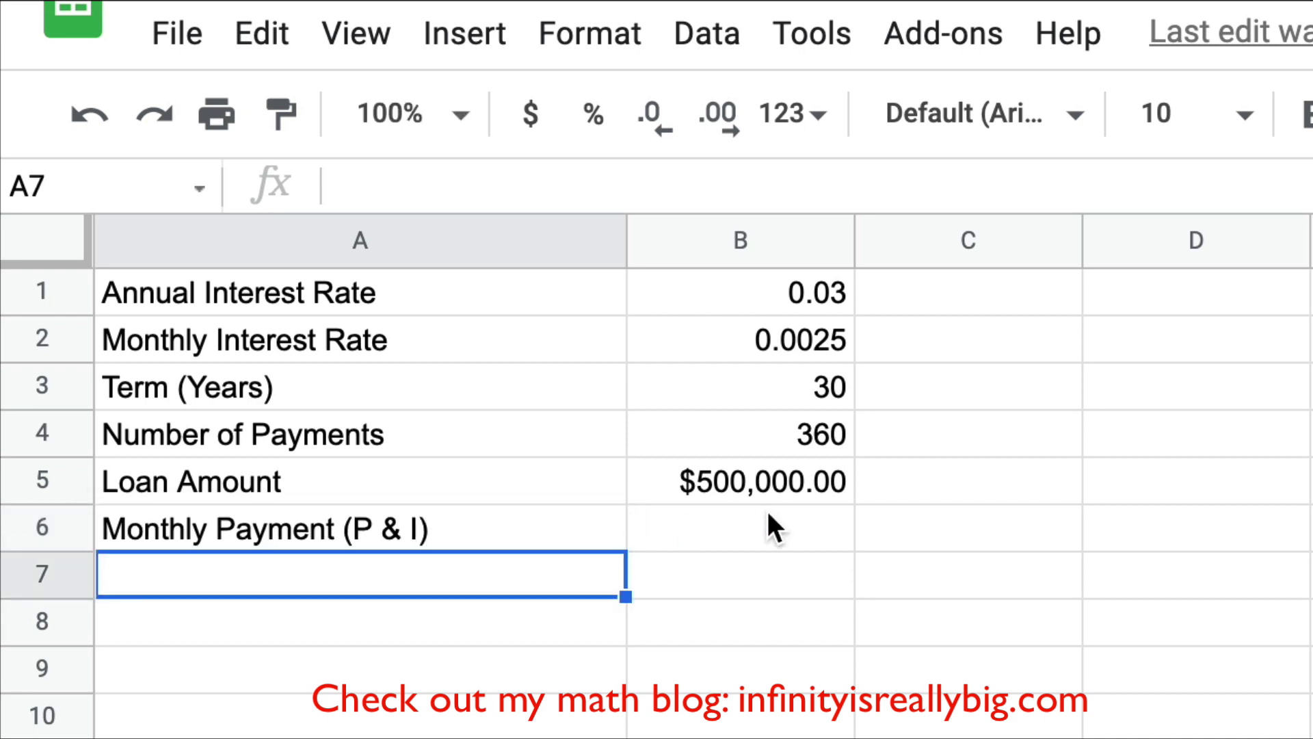
click(765, 518)
text(=)
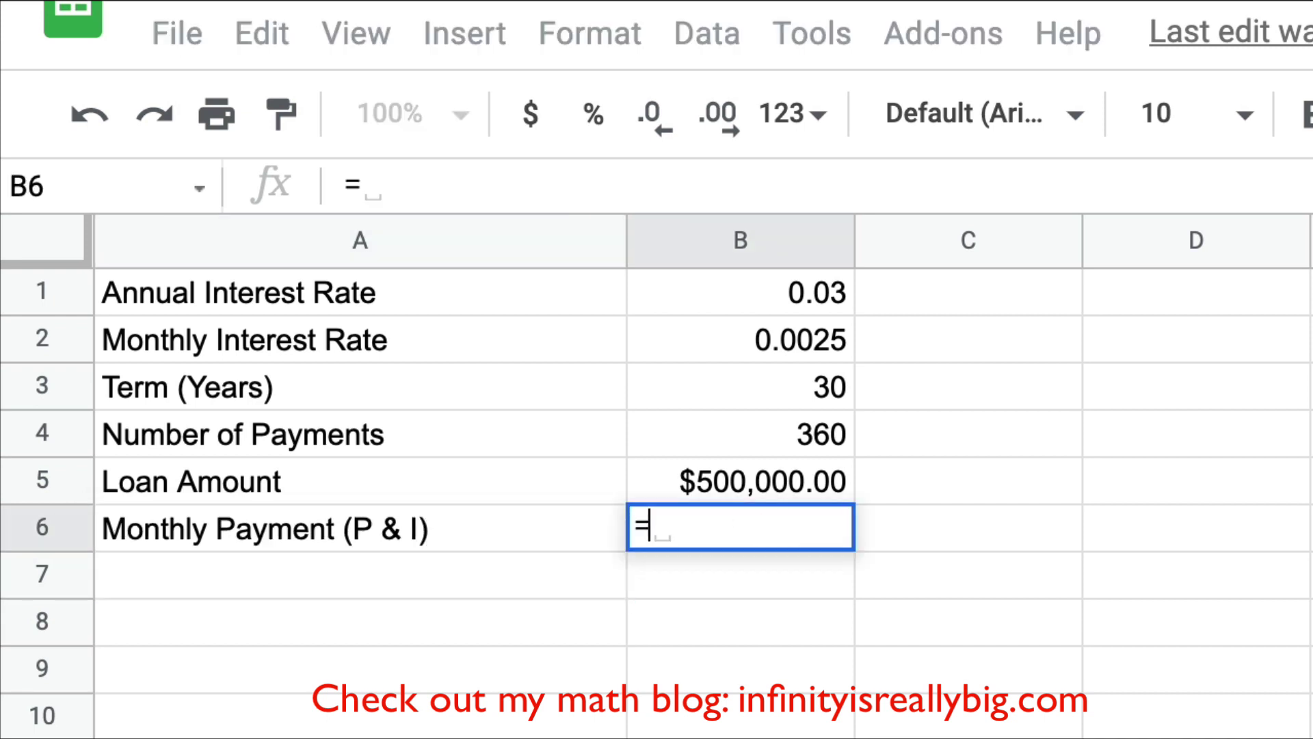
text(-PMT)
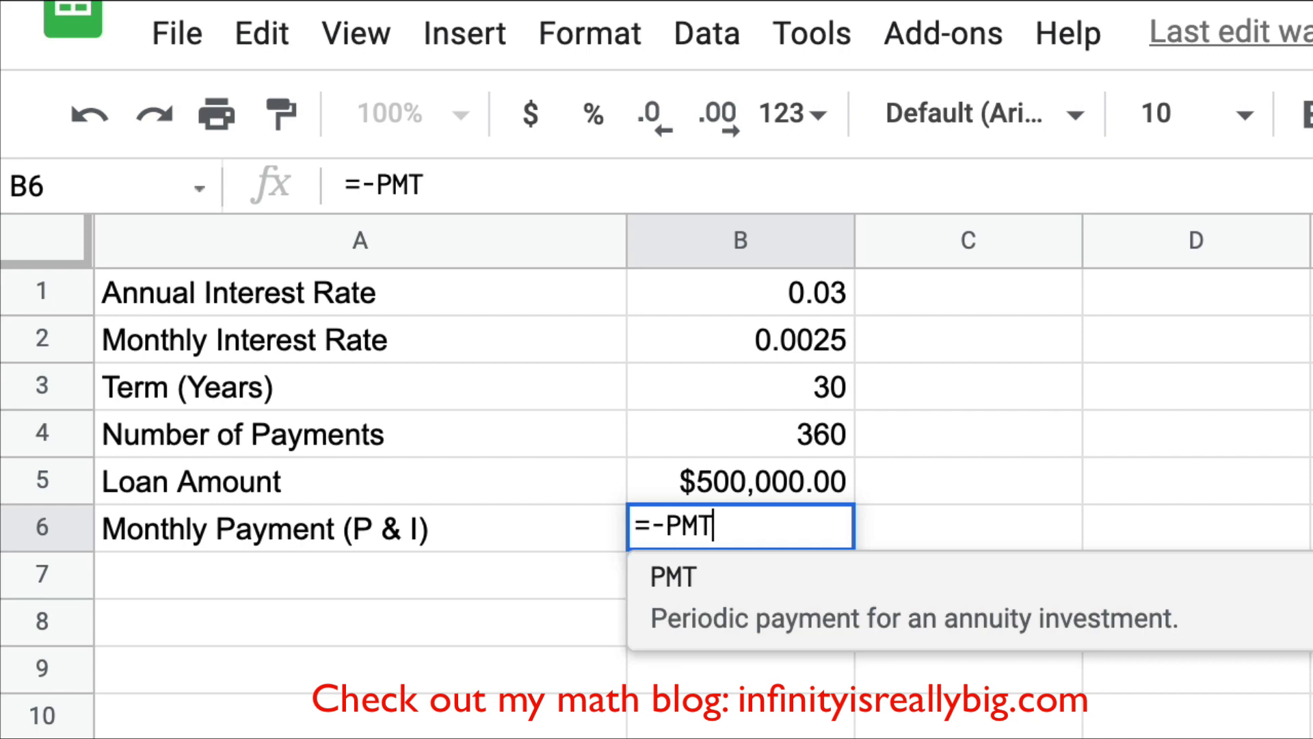
text(()
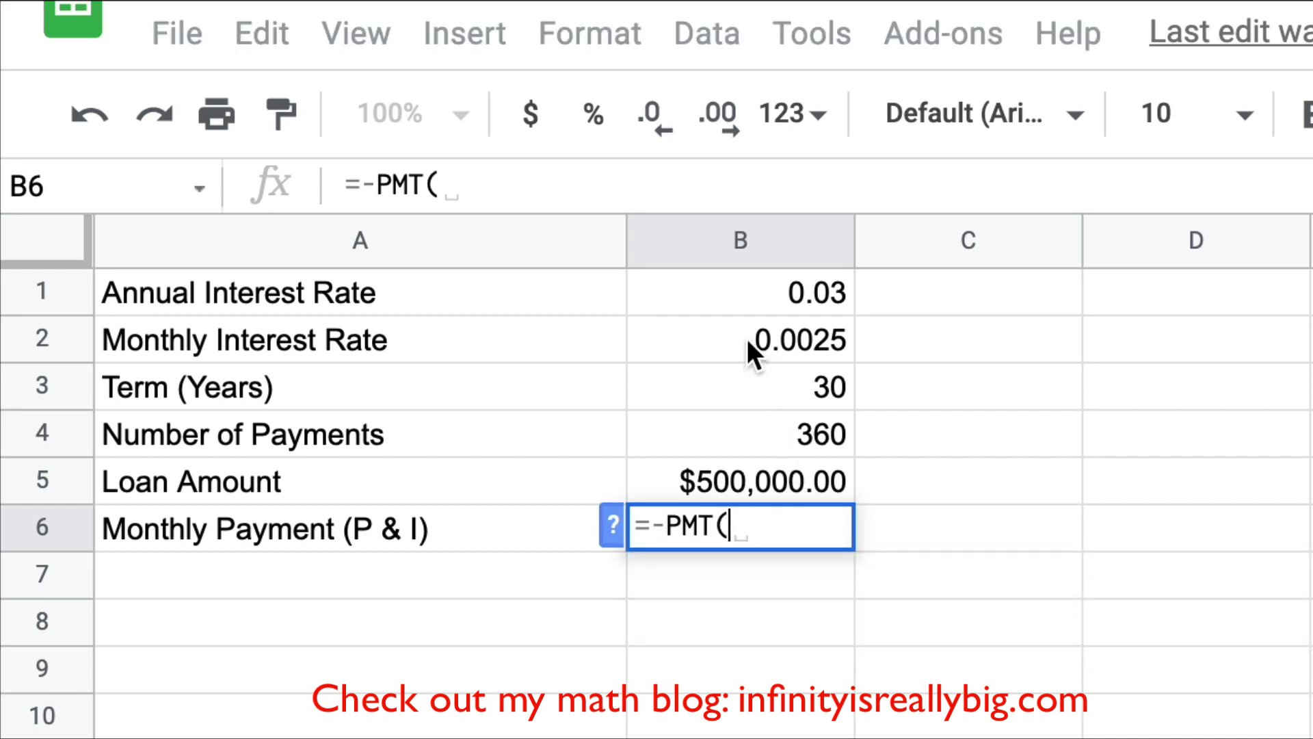
click(747, 339)
text(,)
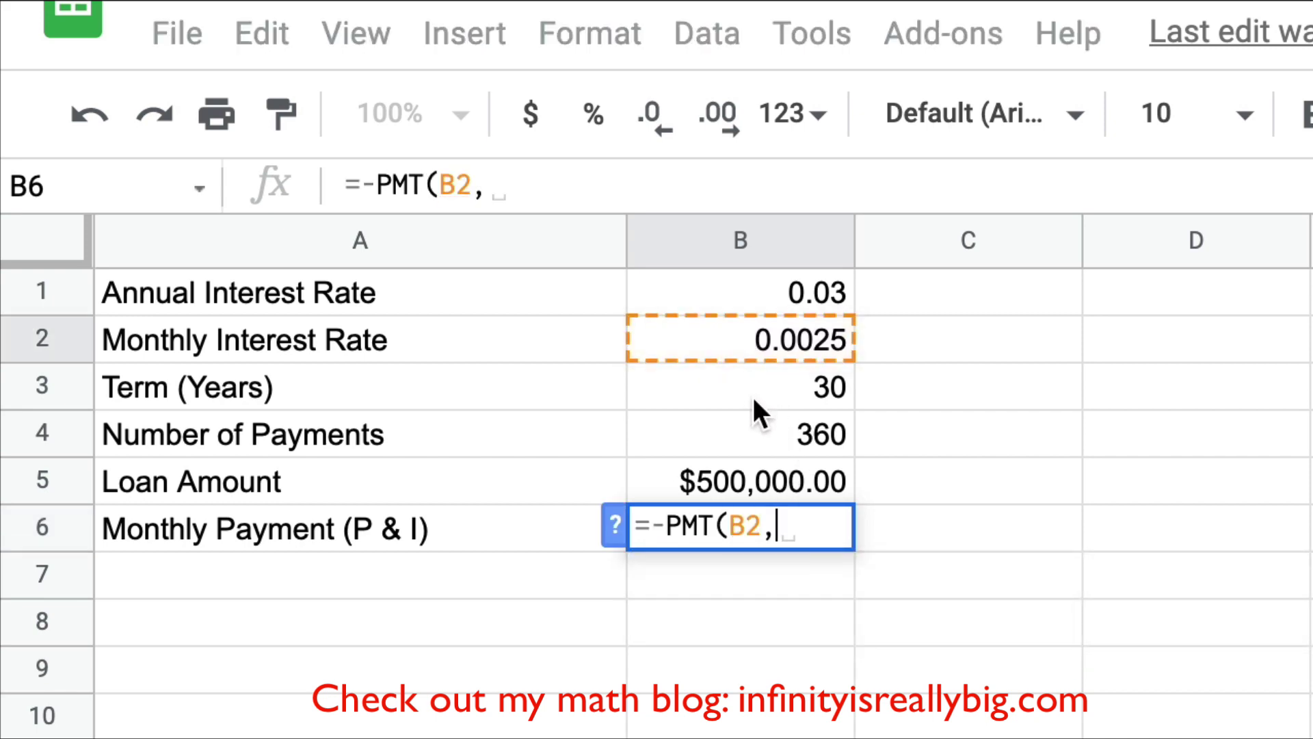
click(754, 426)
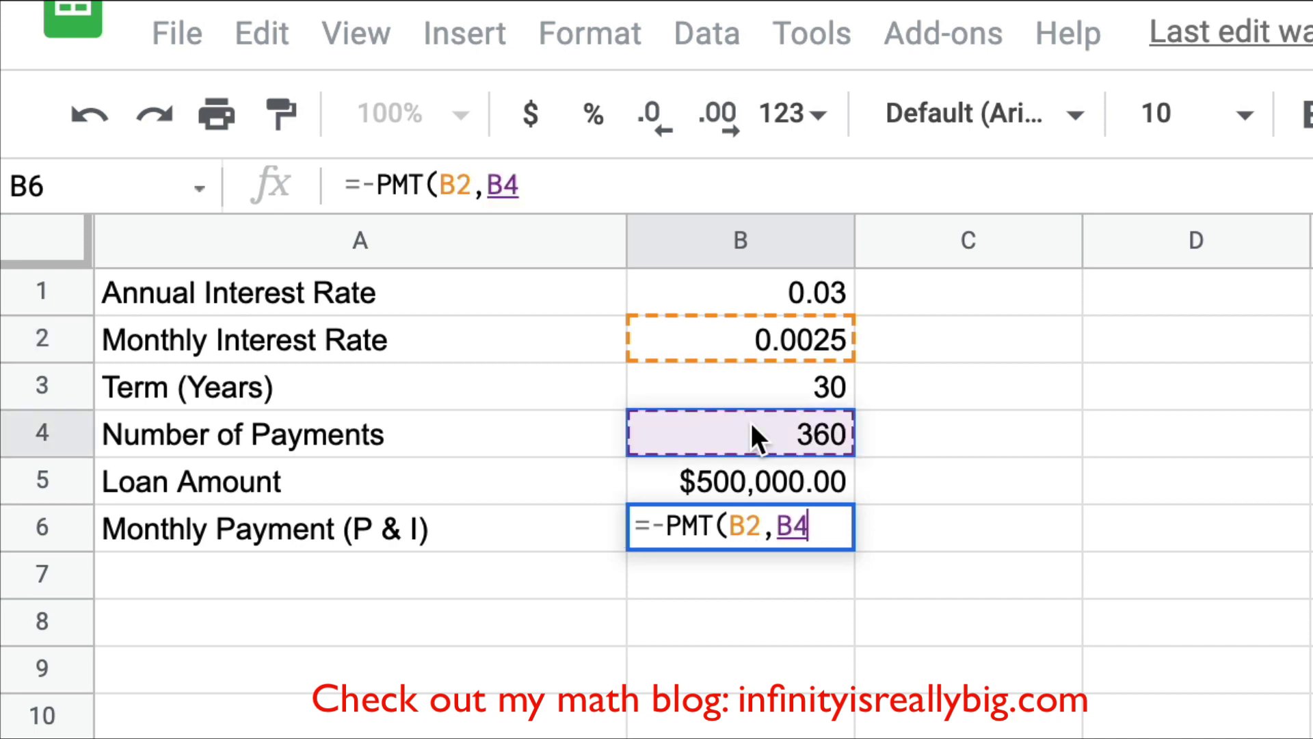
text(,)
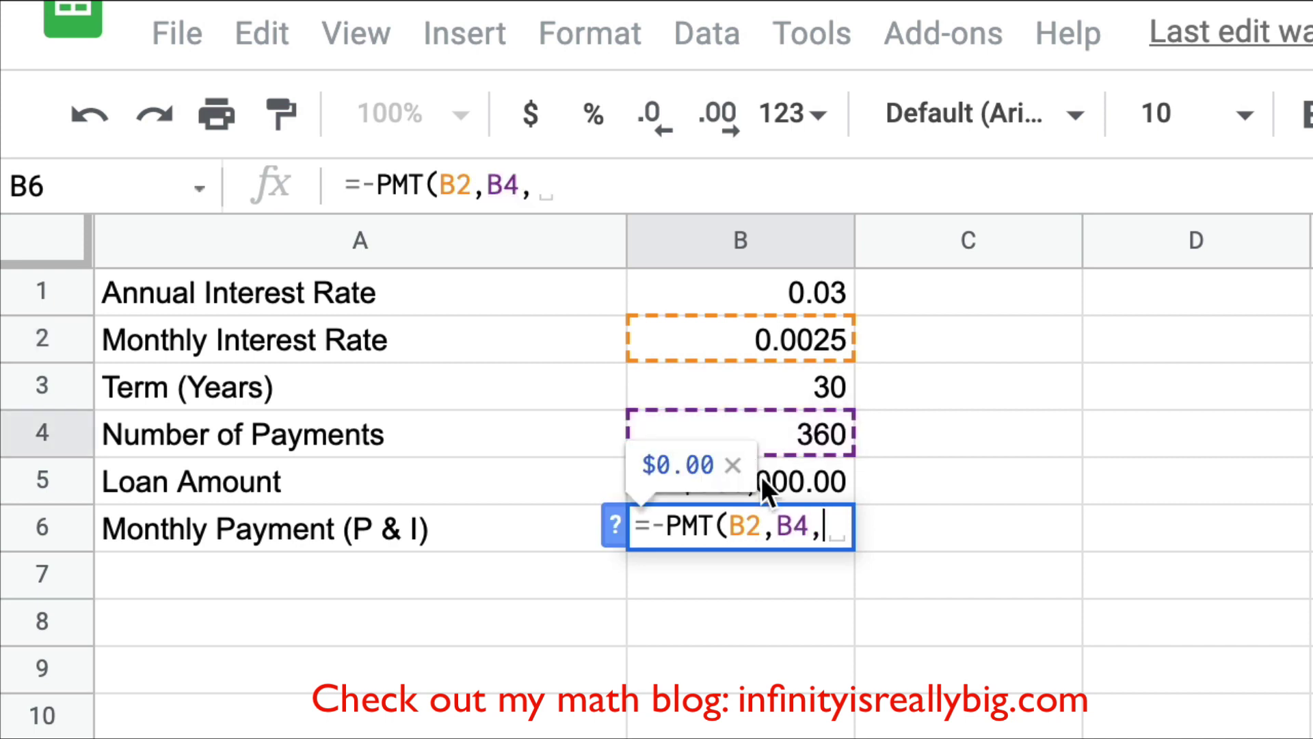
click(771, 482)
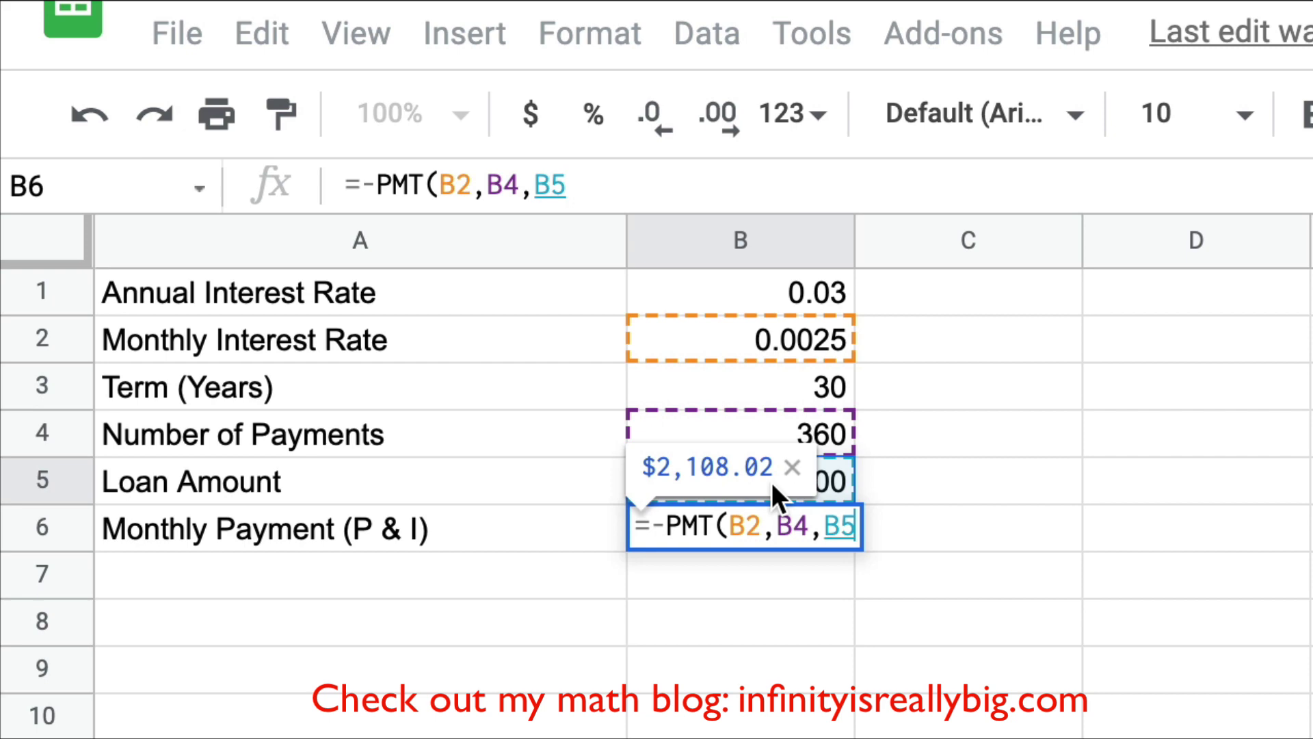
text())
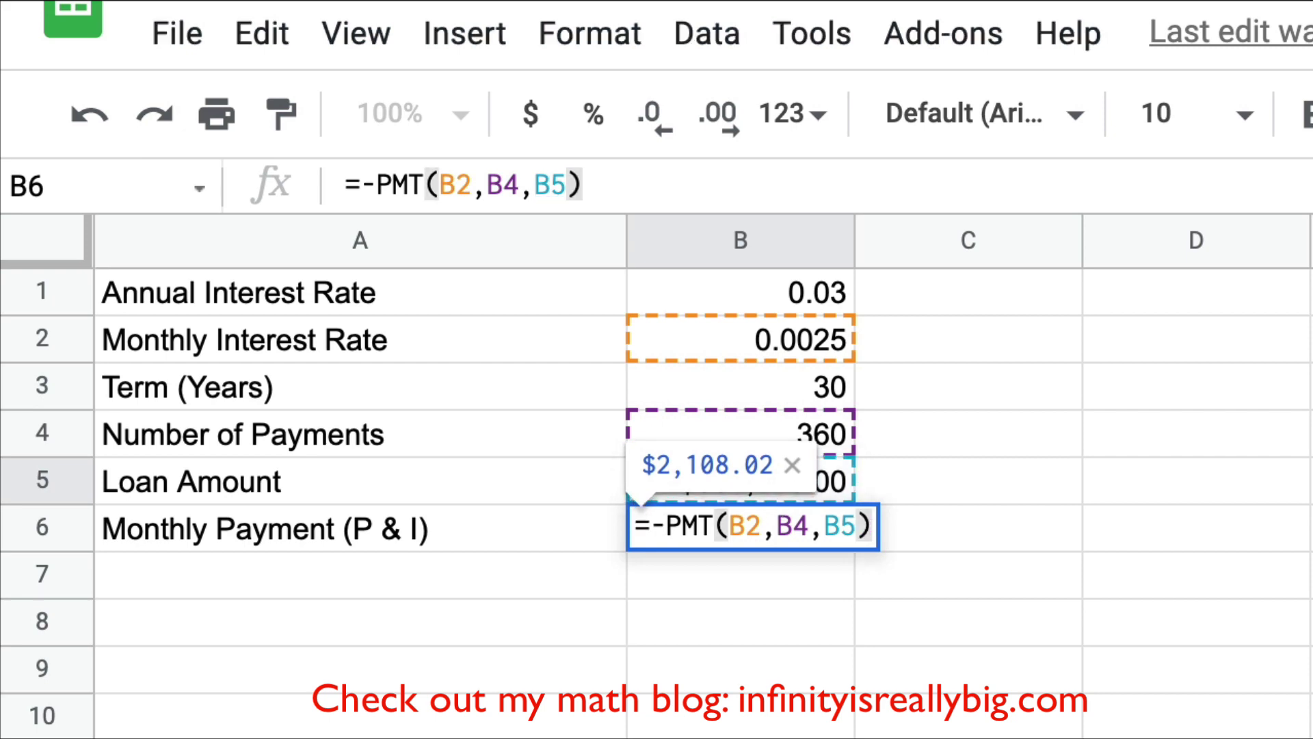
key(Return)
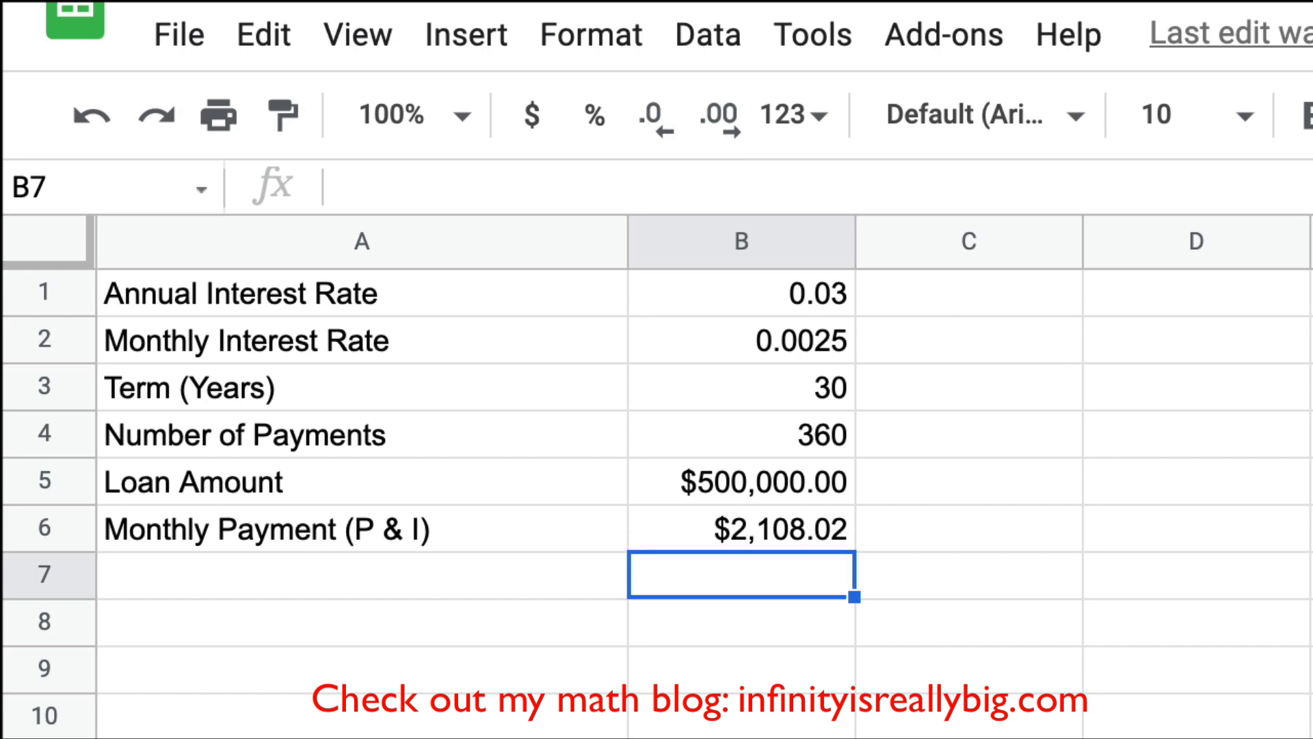
Step: Add a Total Payments row with =B6*B4, giving $758,887.26
click(488, 571)
text(Total)
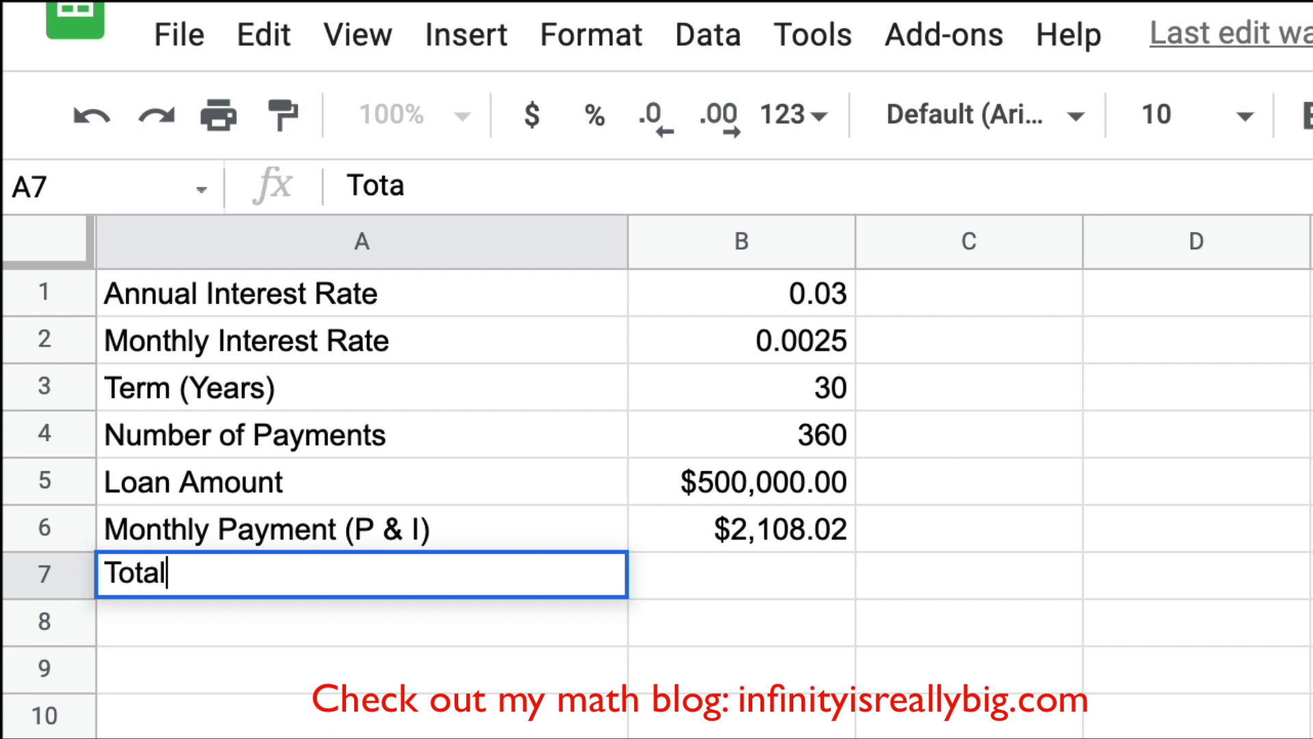
text( Payments)
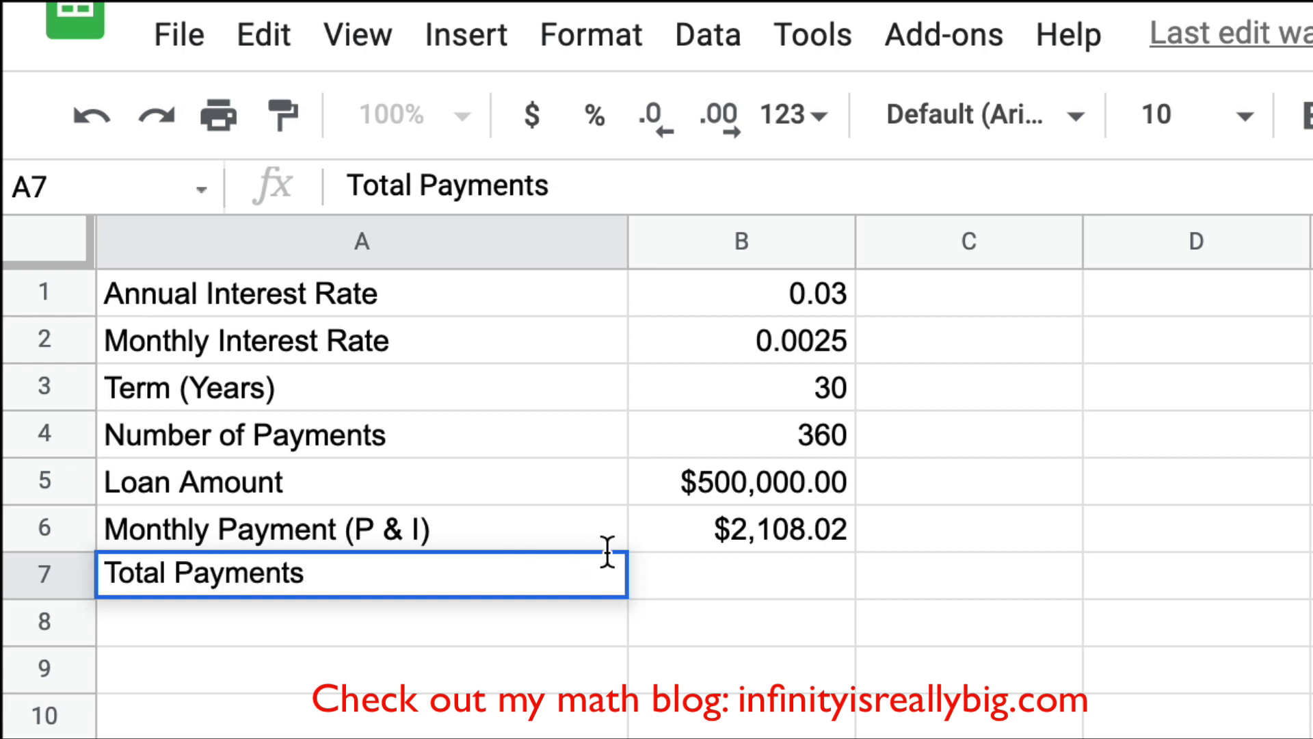
click(664, 567)
text(=)
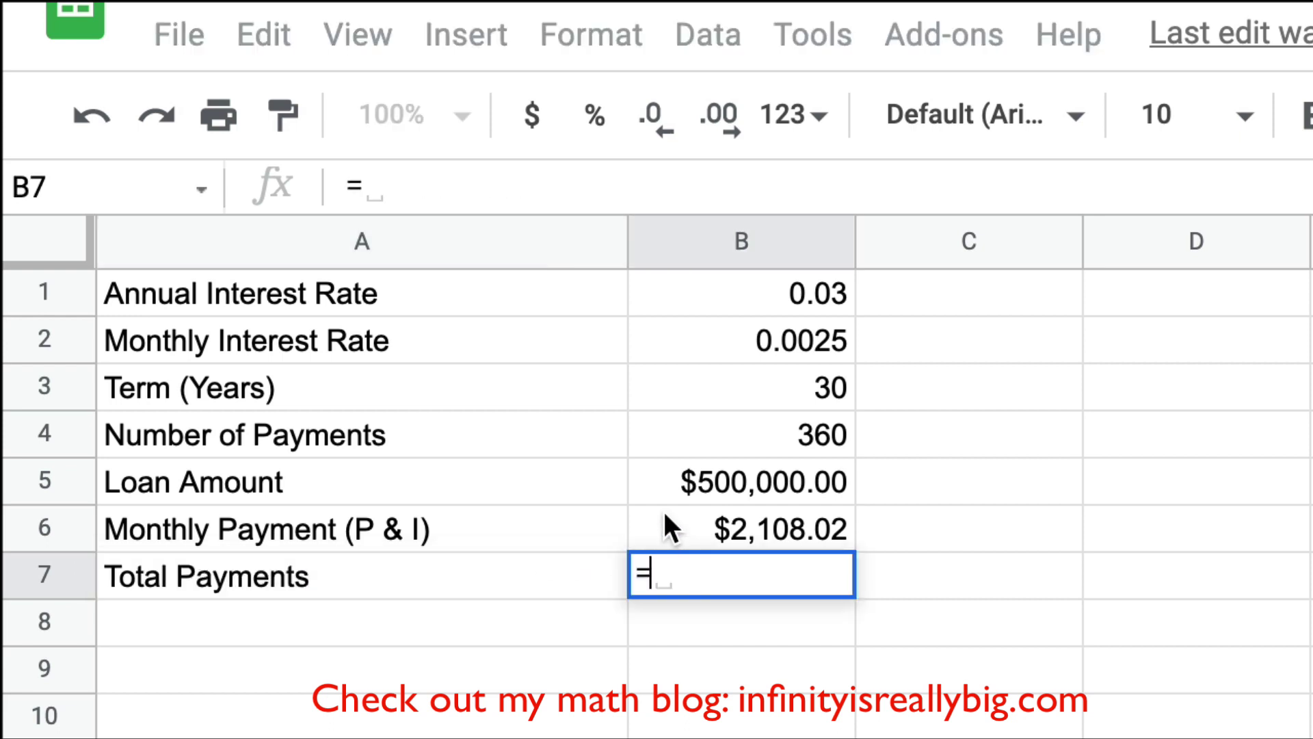
click(665, 518)
text(*)
click(668, 430)
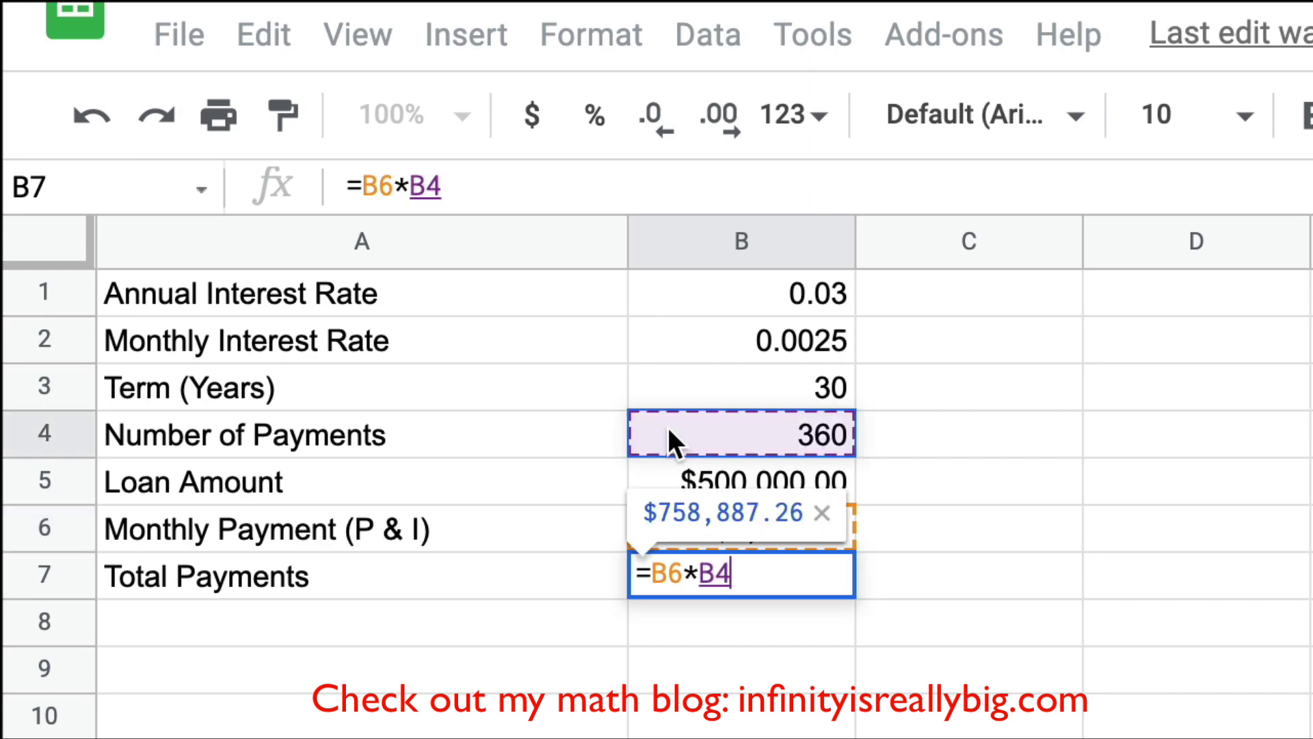
key(Return)
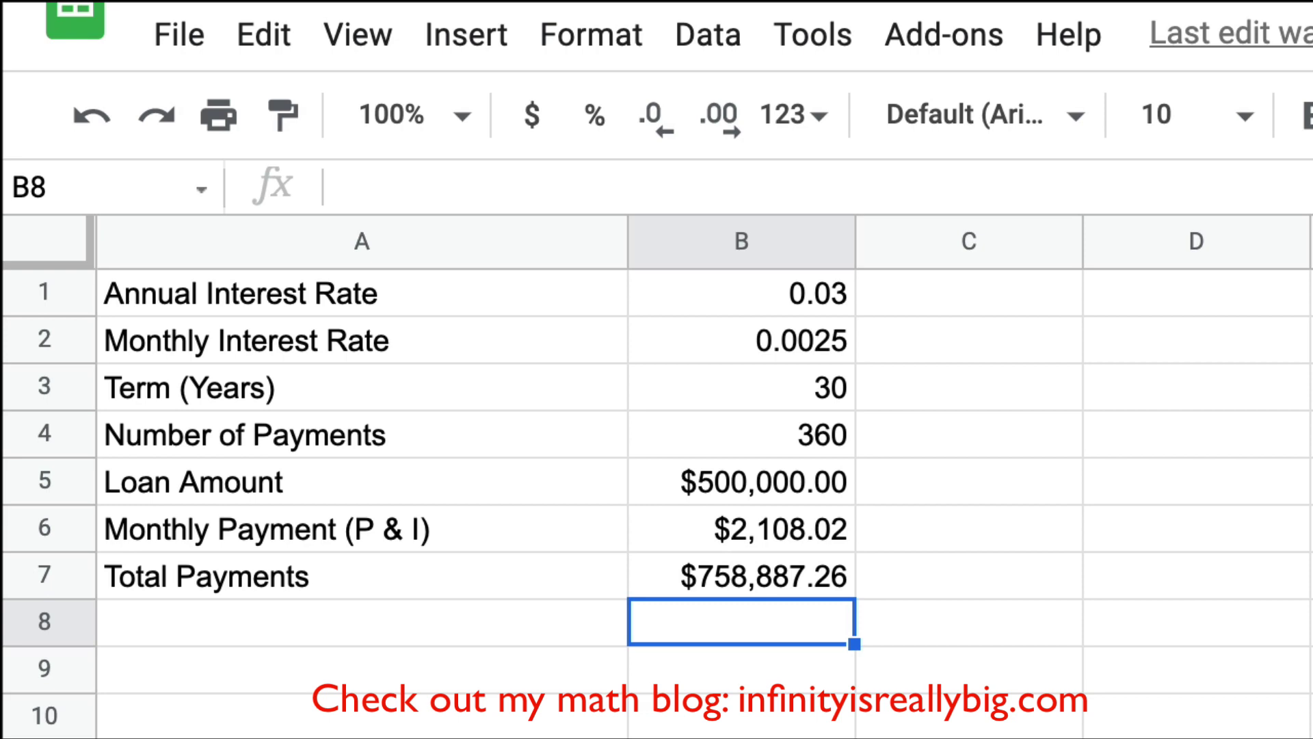
Step: Add a Total Interest Paid row with =B7-B5, giving $258,887.26
click(508, 619)
text(Total Int)
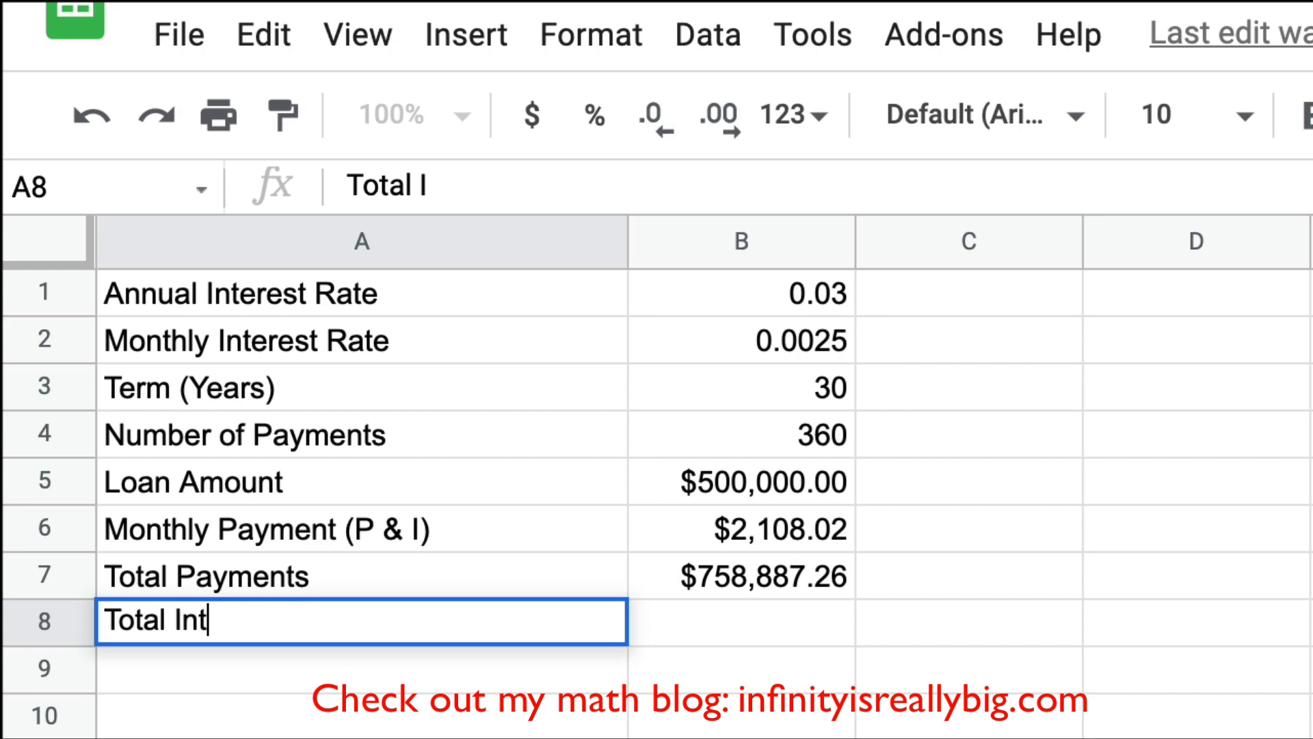
text(erest Paid)
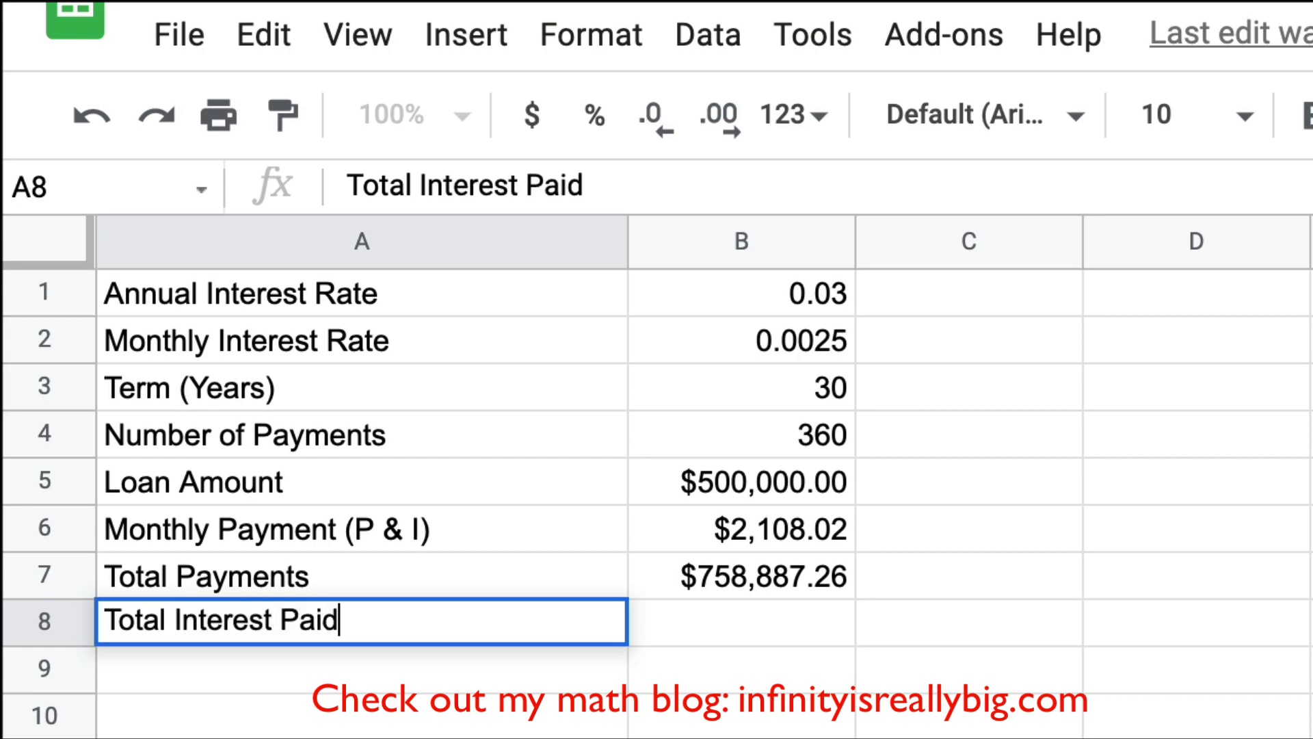
click(759, 614)
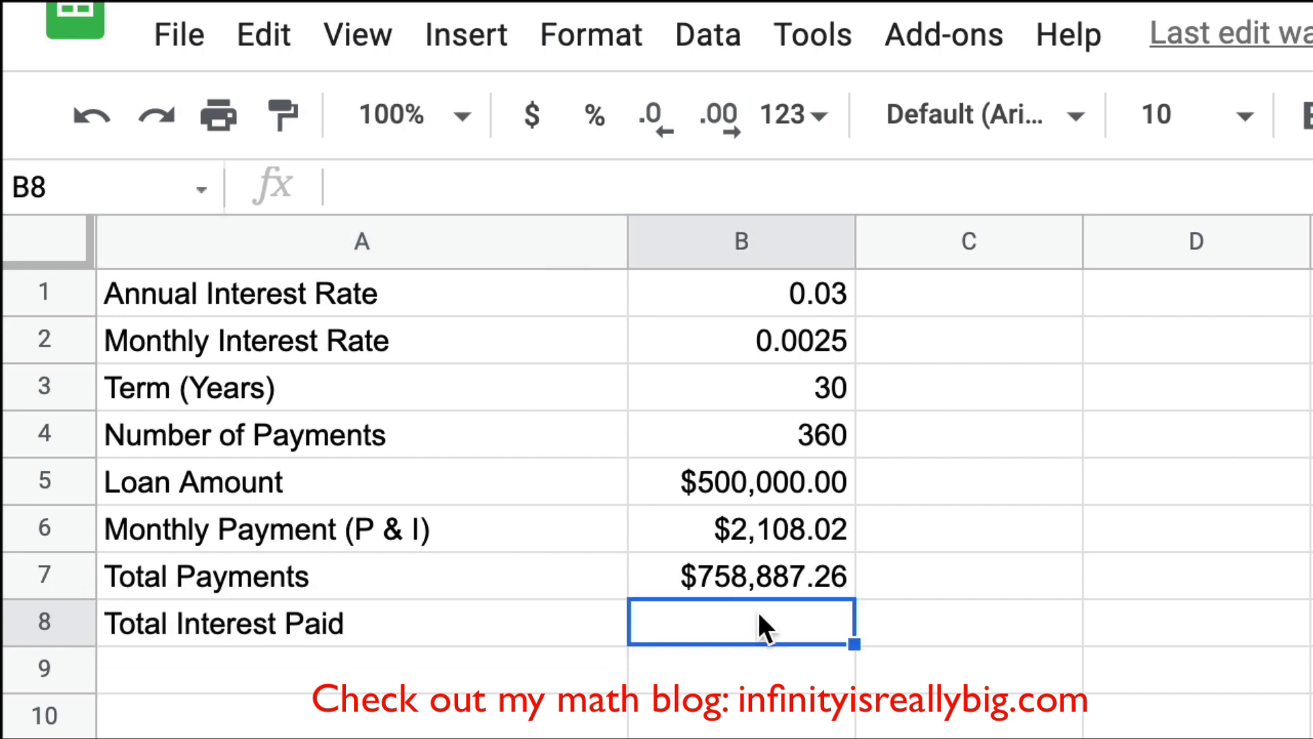
text(=)
click(752, 565)
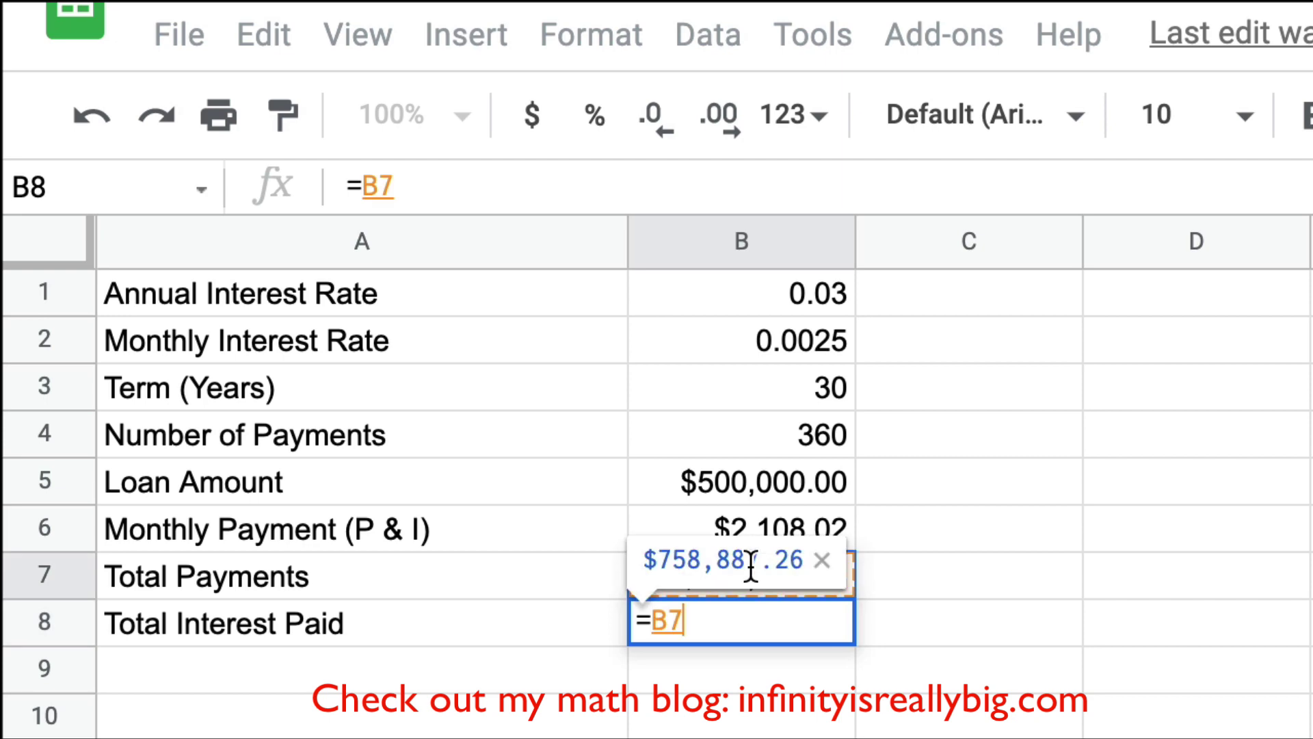
text(-)
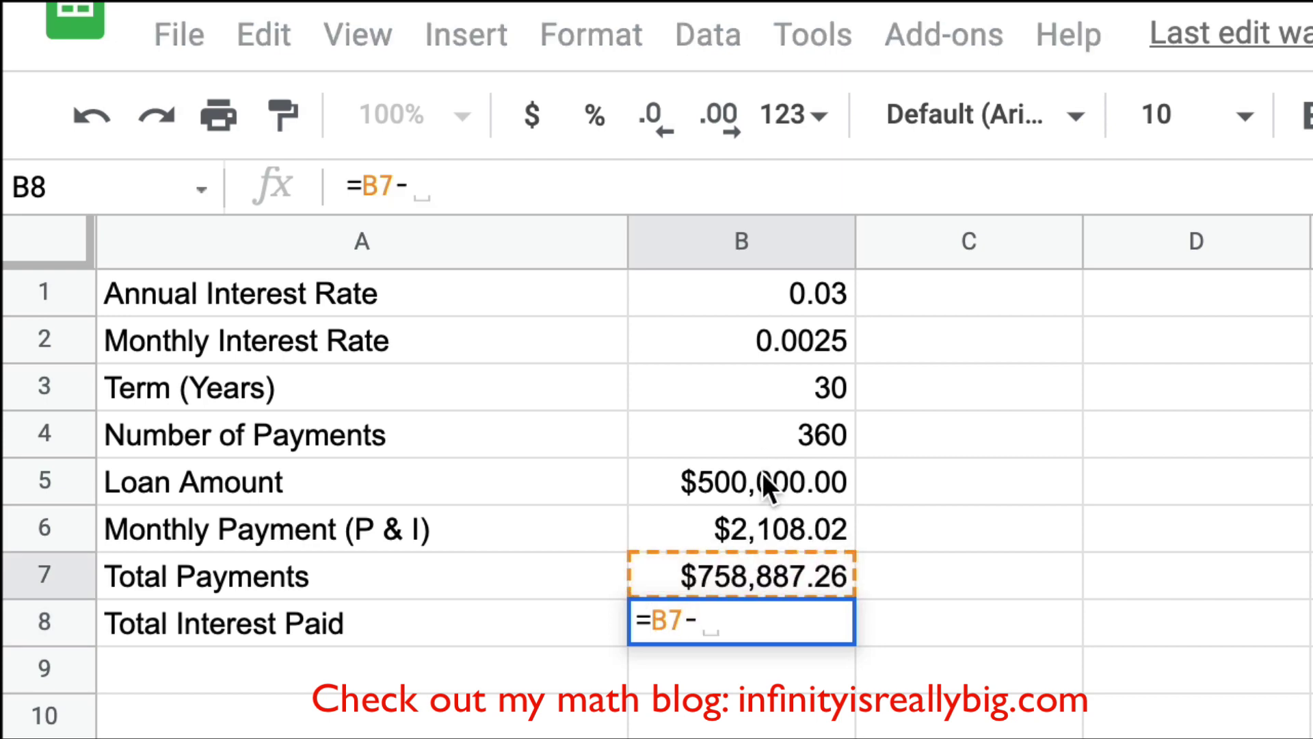
click(763, 472)
key(Return)
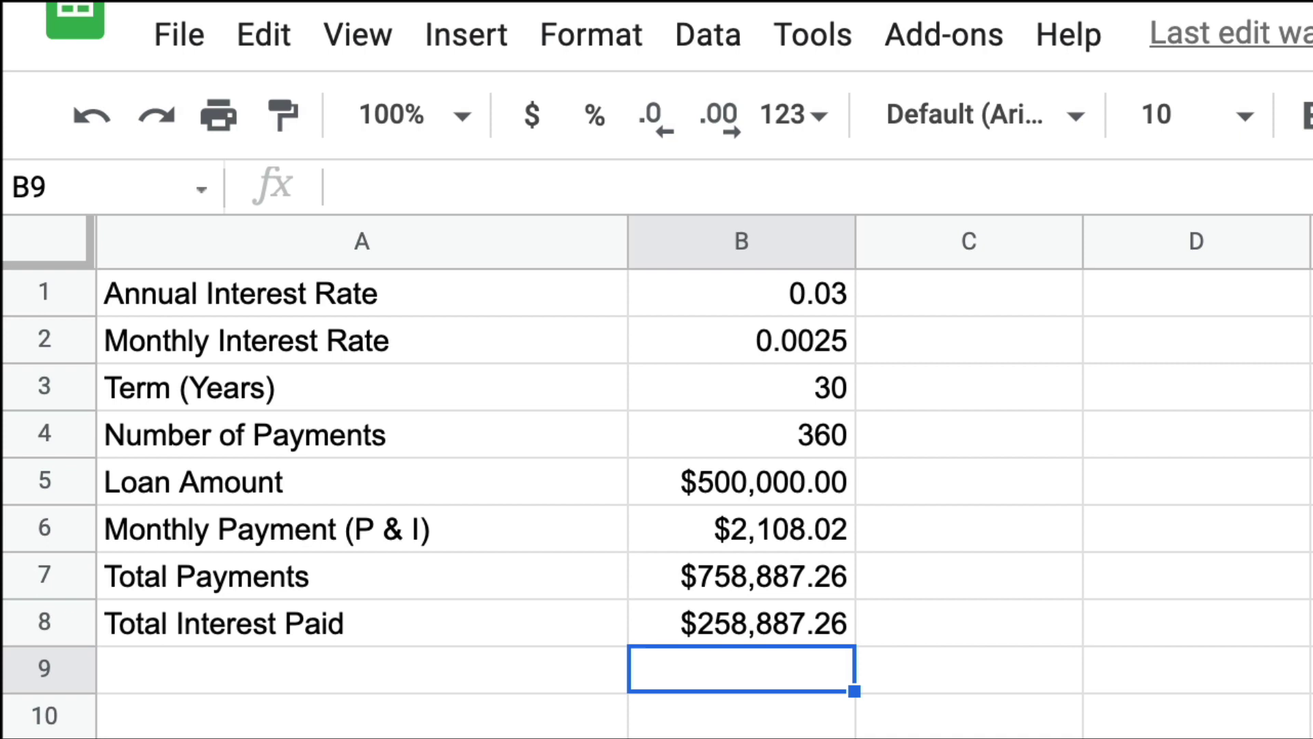
Step: Add a $1,000.00 extra principal payment row in row 9, formatted as currency
click(456, 661)
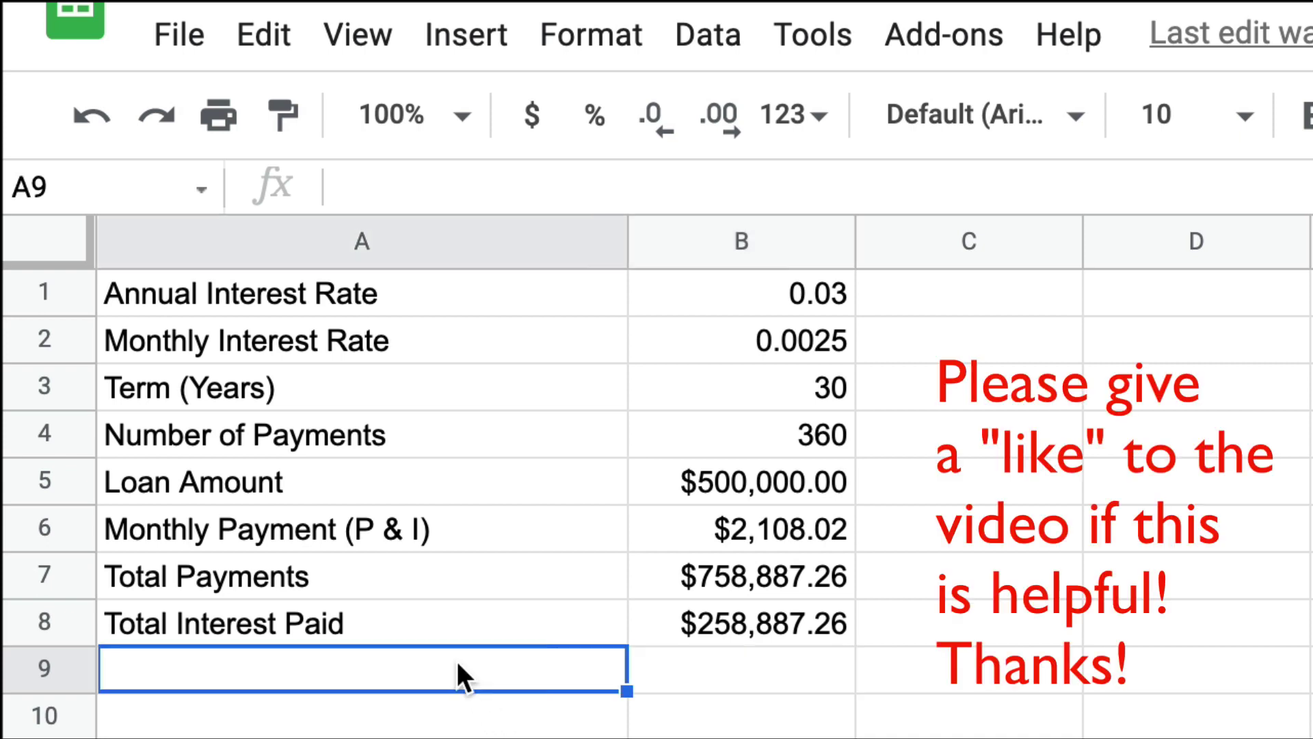
text(Extra Monthly )
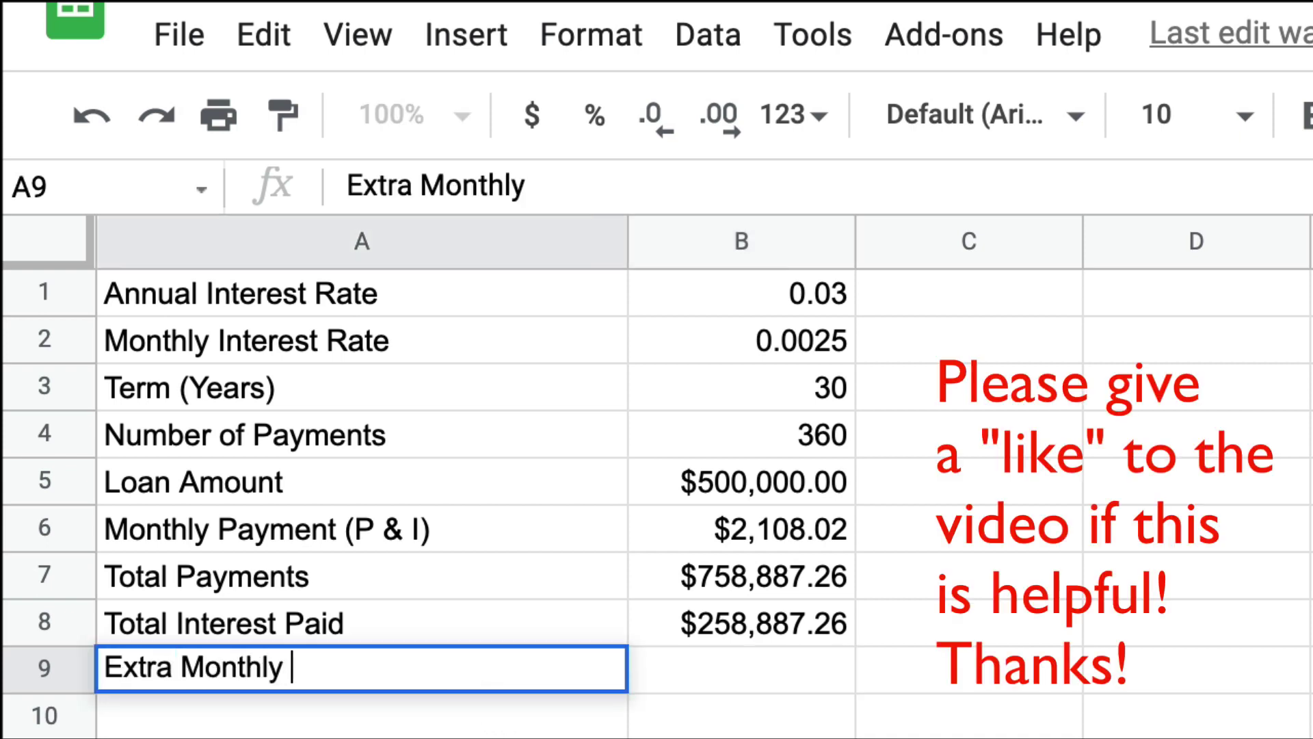
text(Payment to Princ)
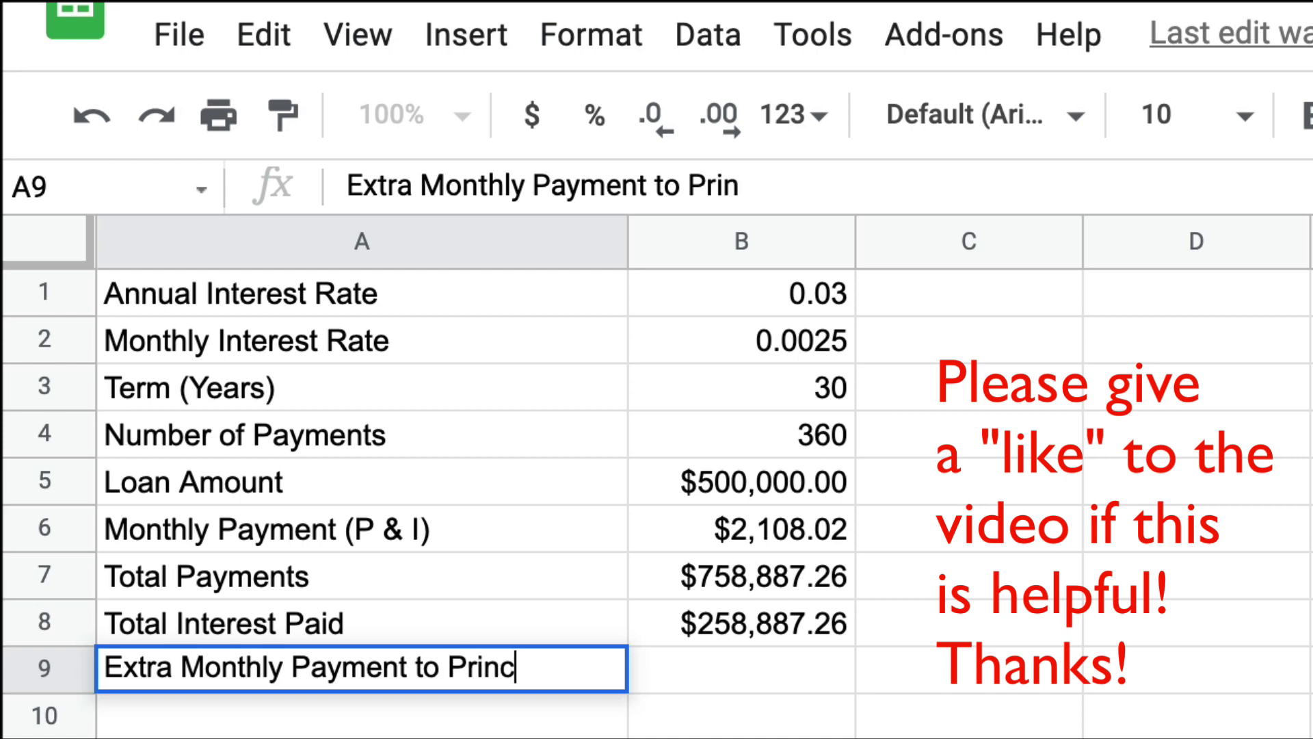
text(ipal)
key(Return)
click(666, 677)
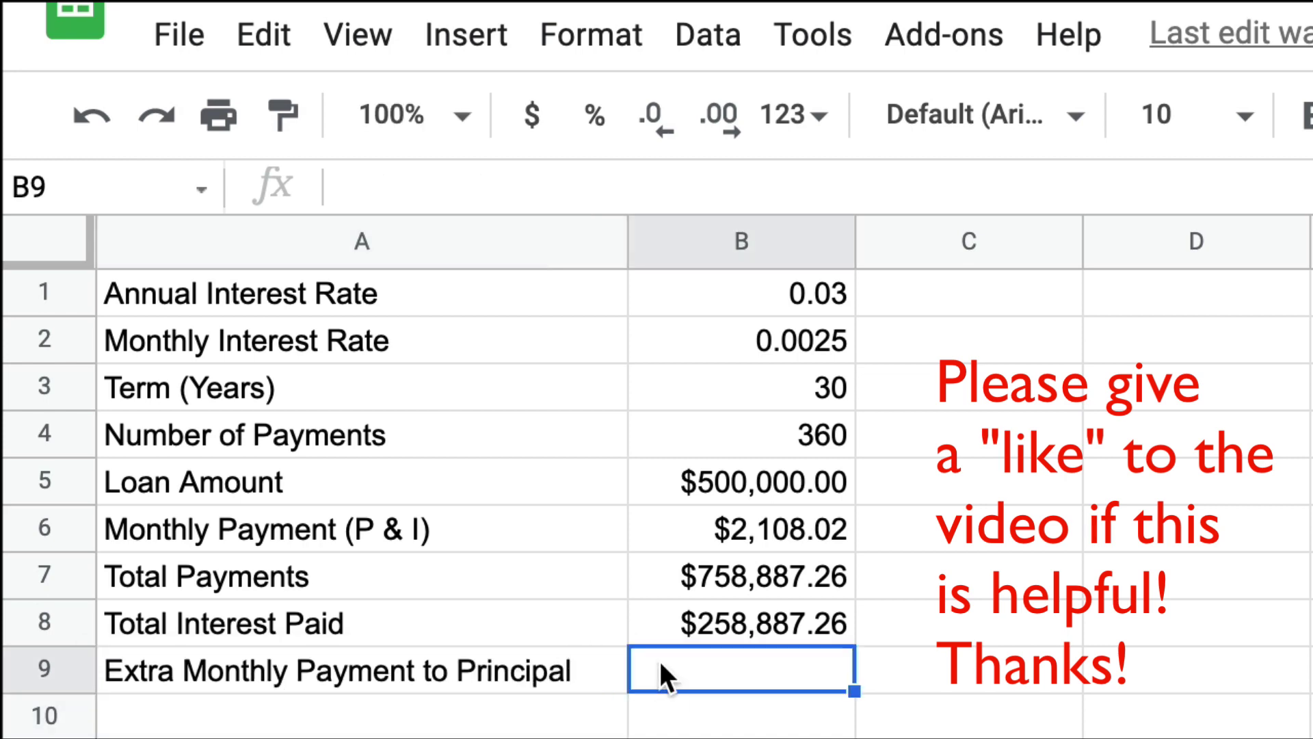
text(1000)
key(Return)
click(729, 670)
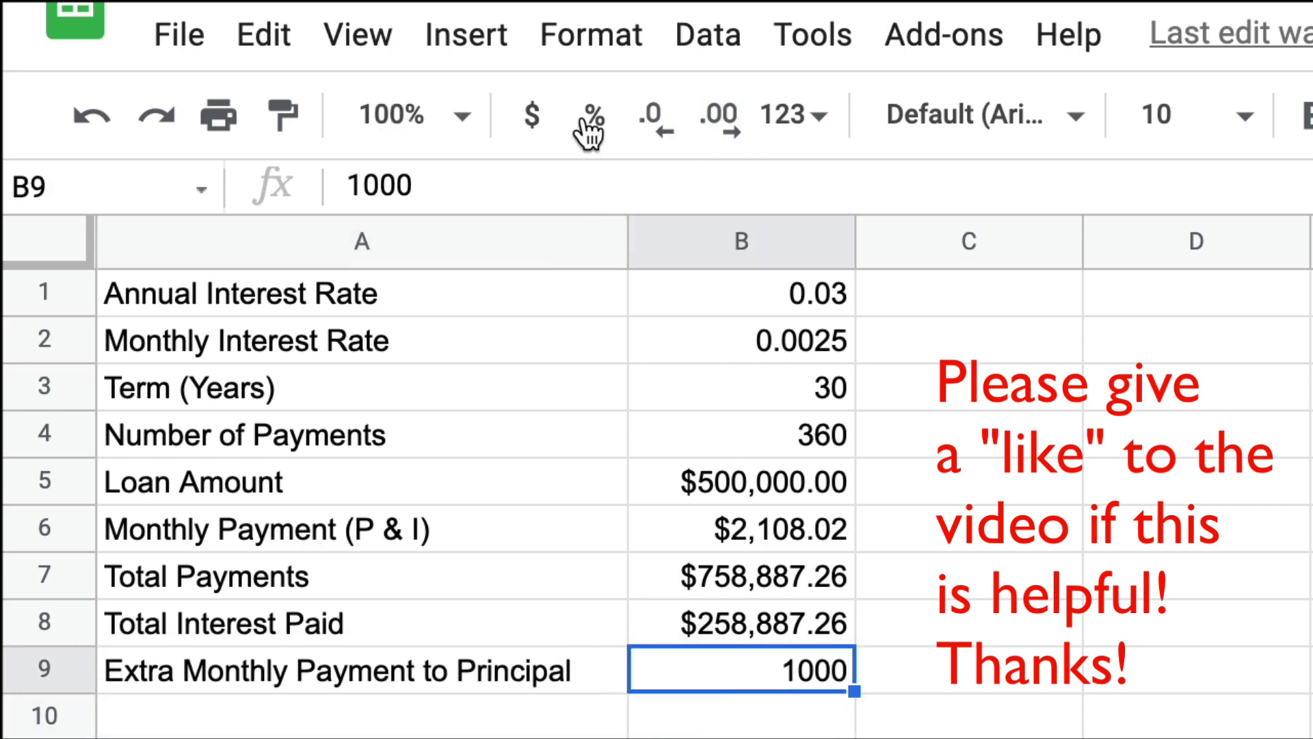
click(542, 117)
key(Return)
key(Return)
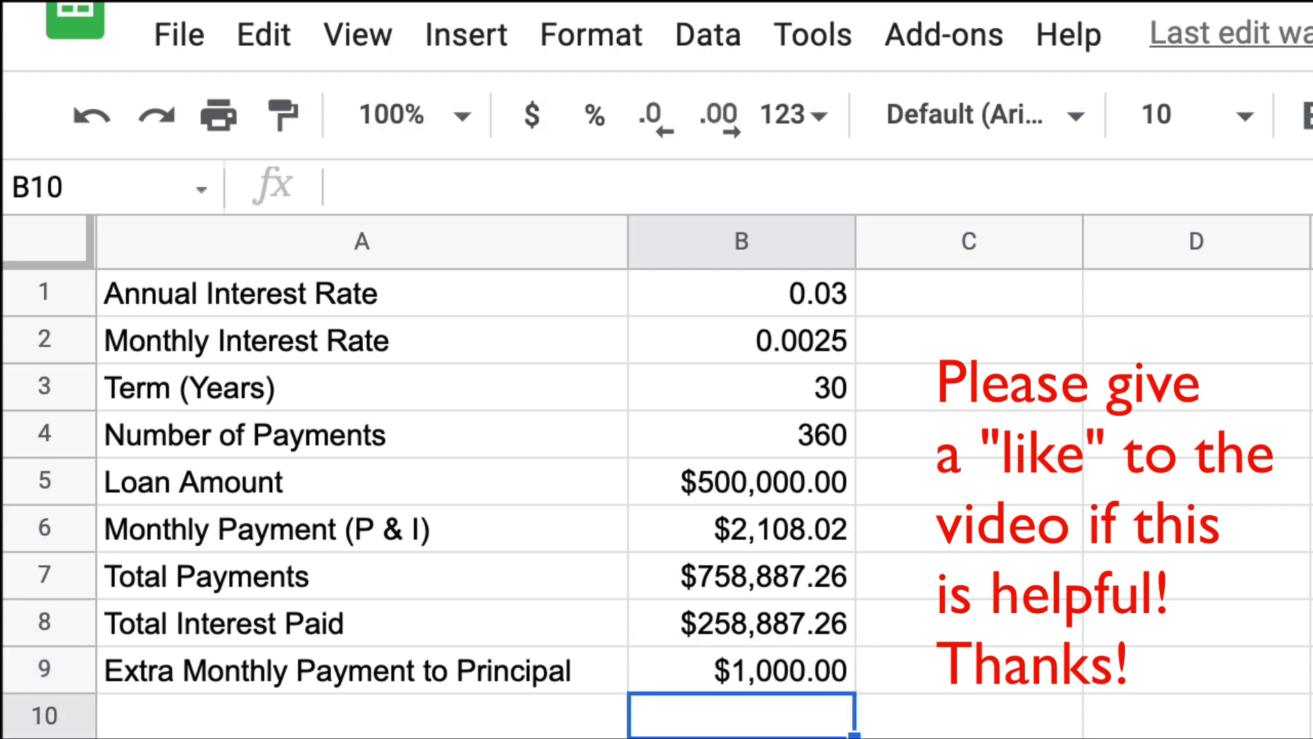
Step: Add a grand total monthly payment row with =B9+B6, giving $3,108.02
click(500, 725)
text(Grand T)
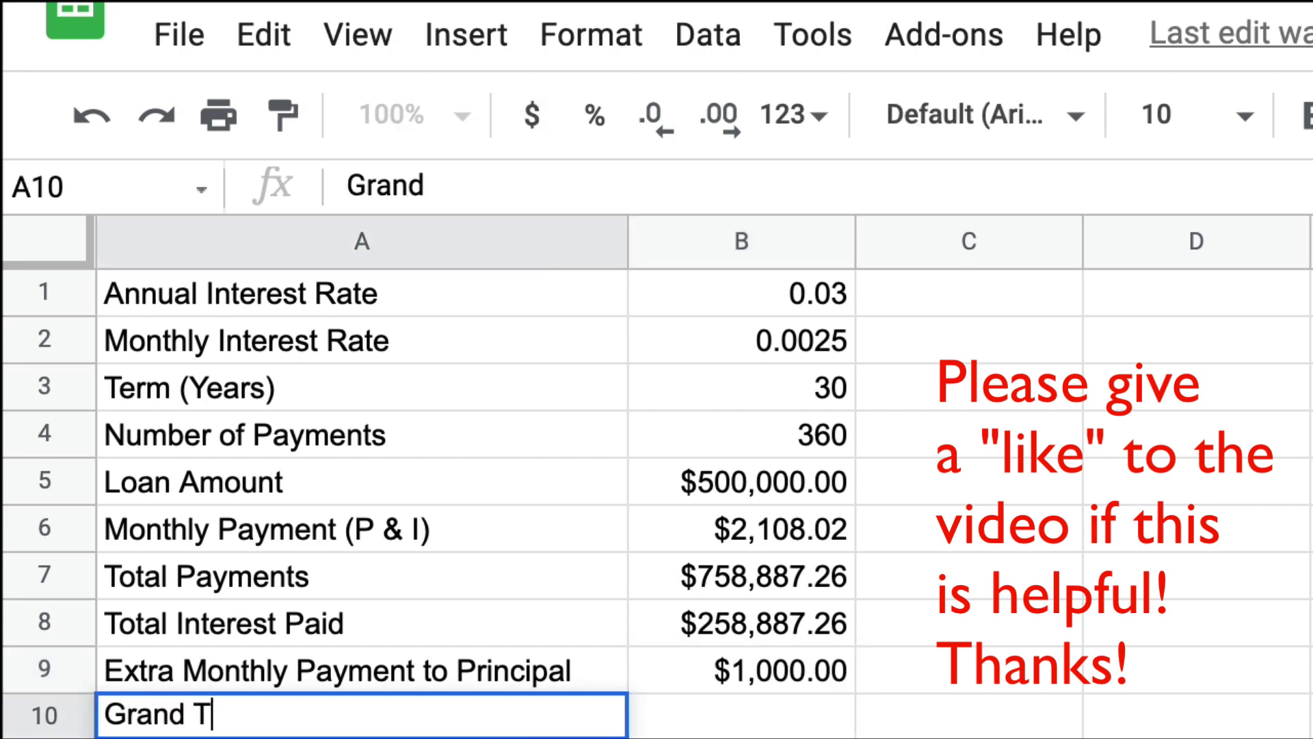
text(otal Monthly P)
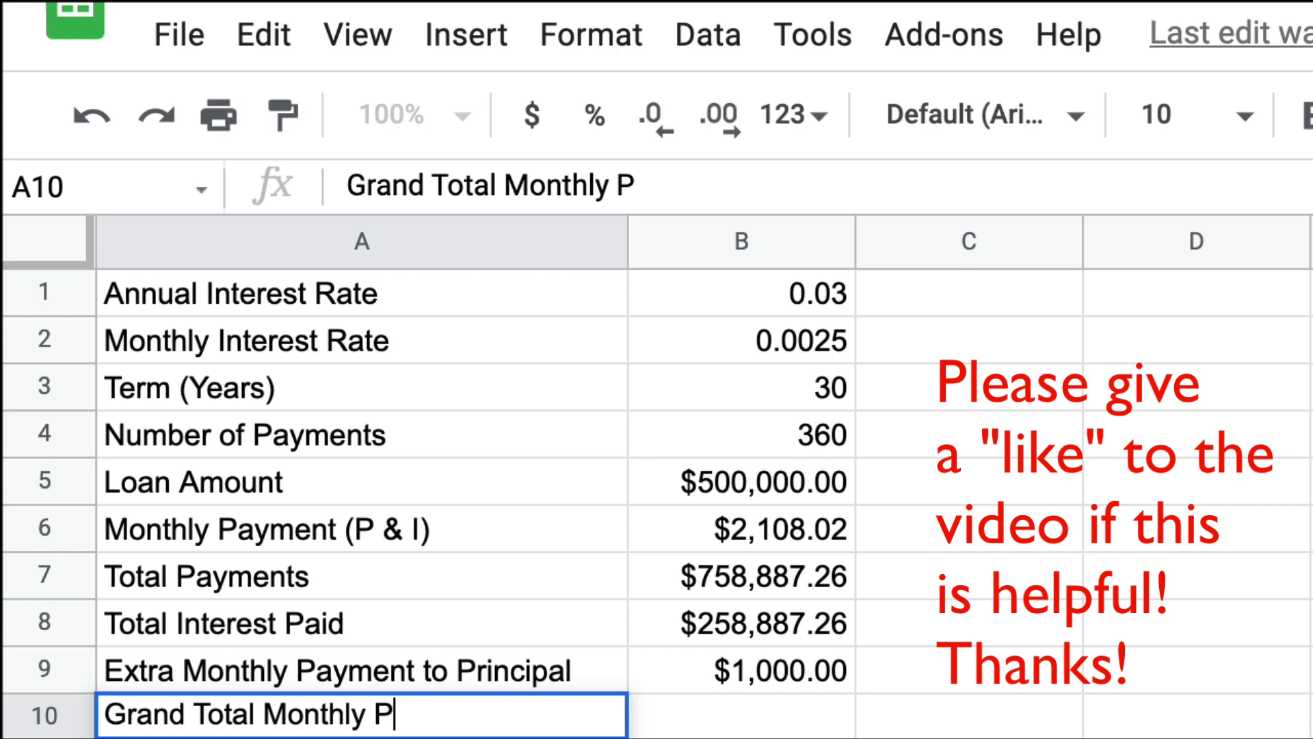
text(ayment)
key(Return)
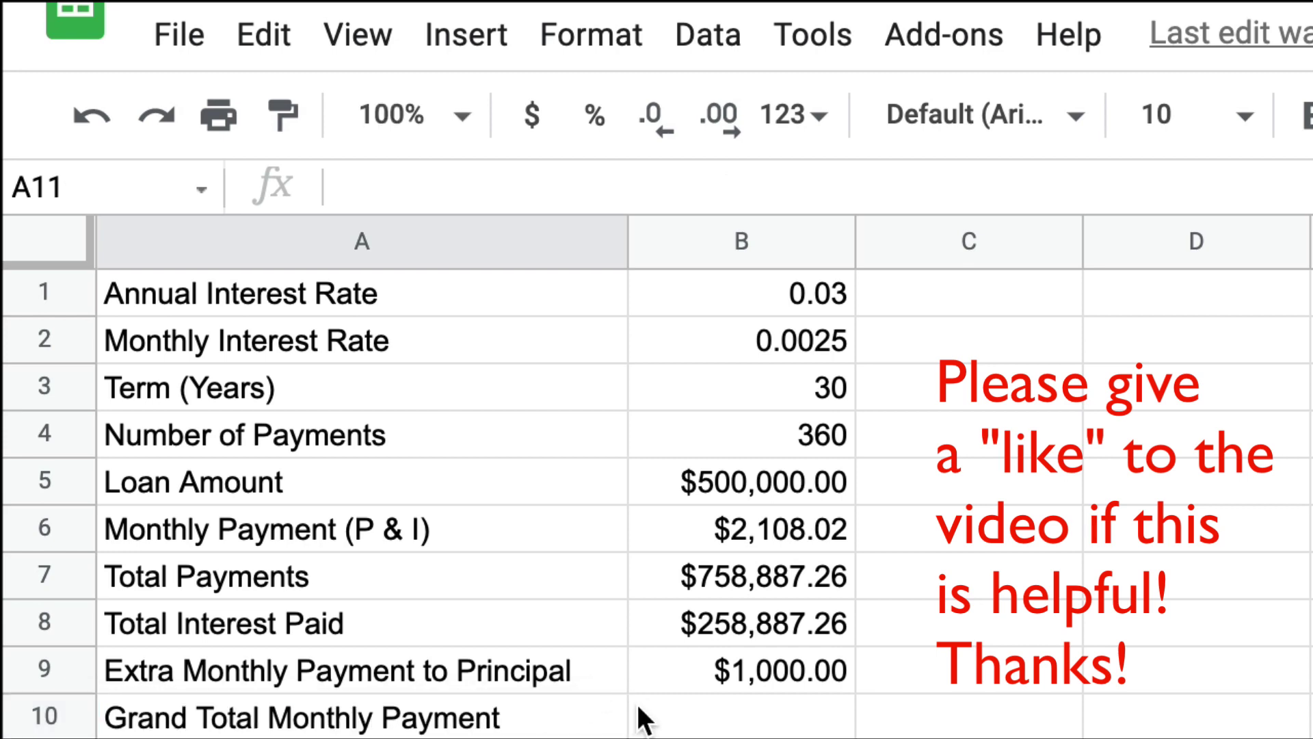
click(637, 704)
text(=)
click(656, 678)
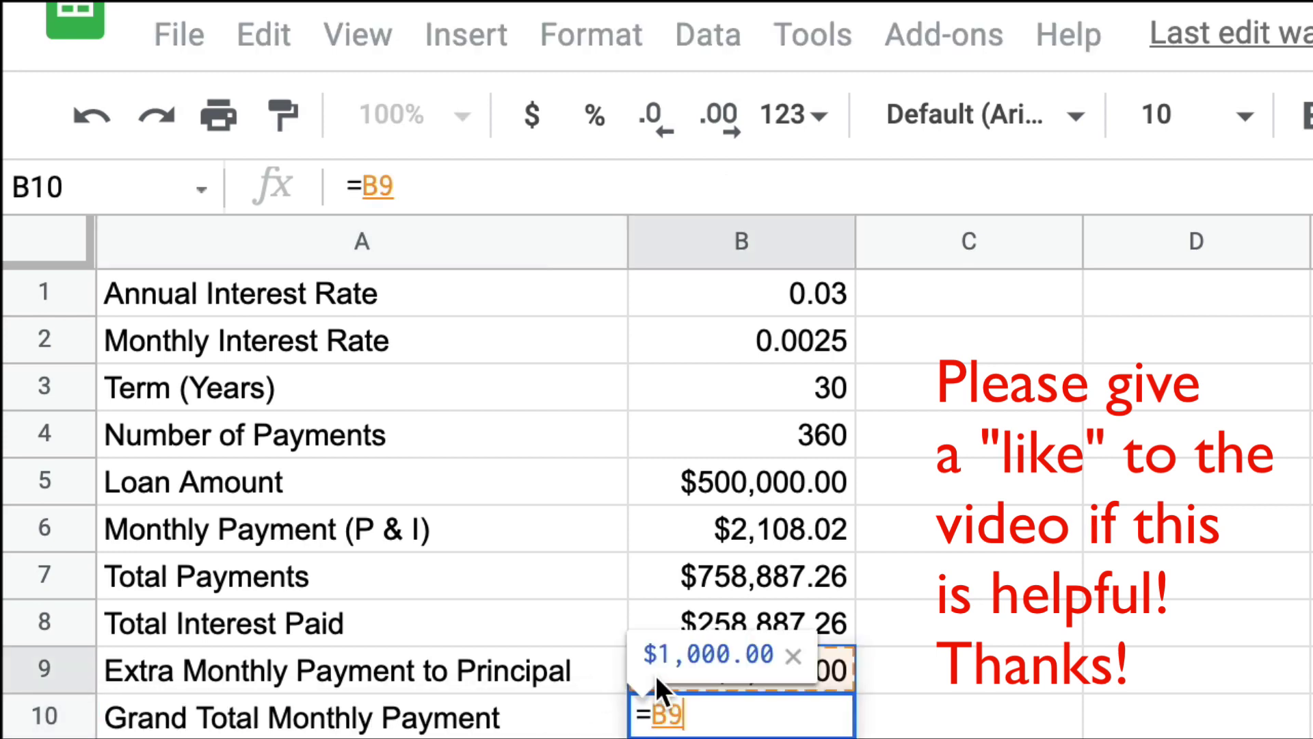
text(+)
click(699, 531)
key(Return)
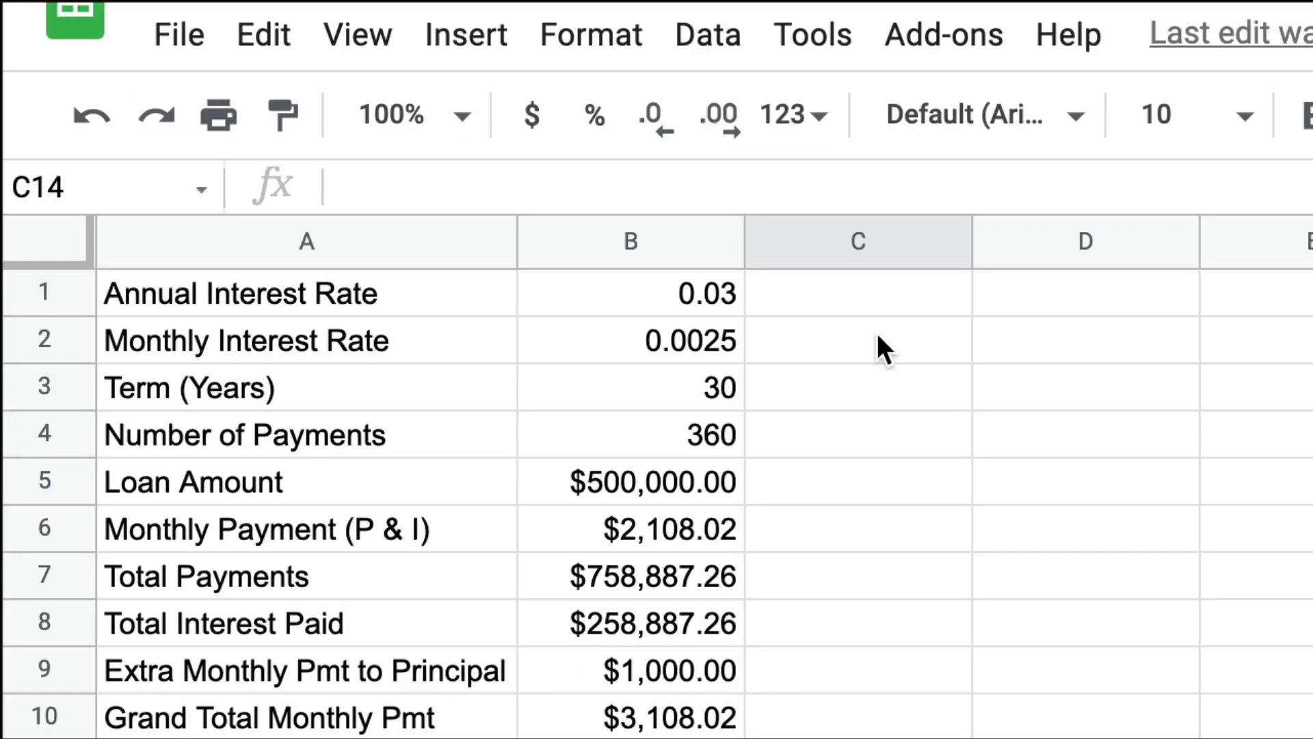
Step: Add a bold New # Pmts heading and complete the LN formula in C3, about 206 payments
click(870, 336)
text(New # P)
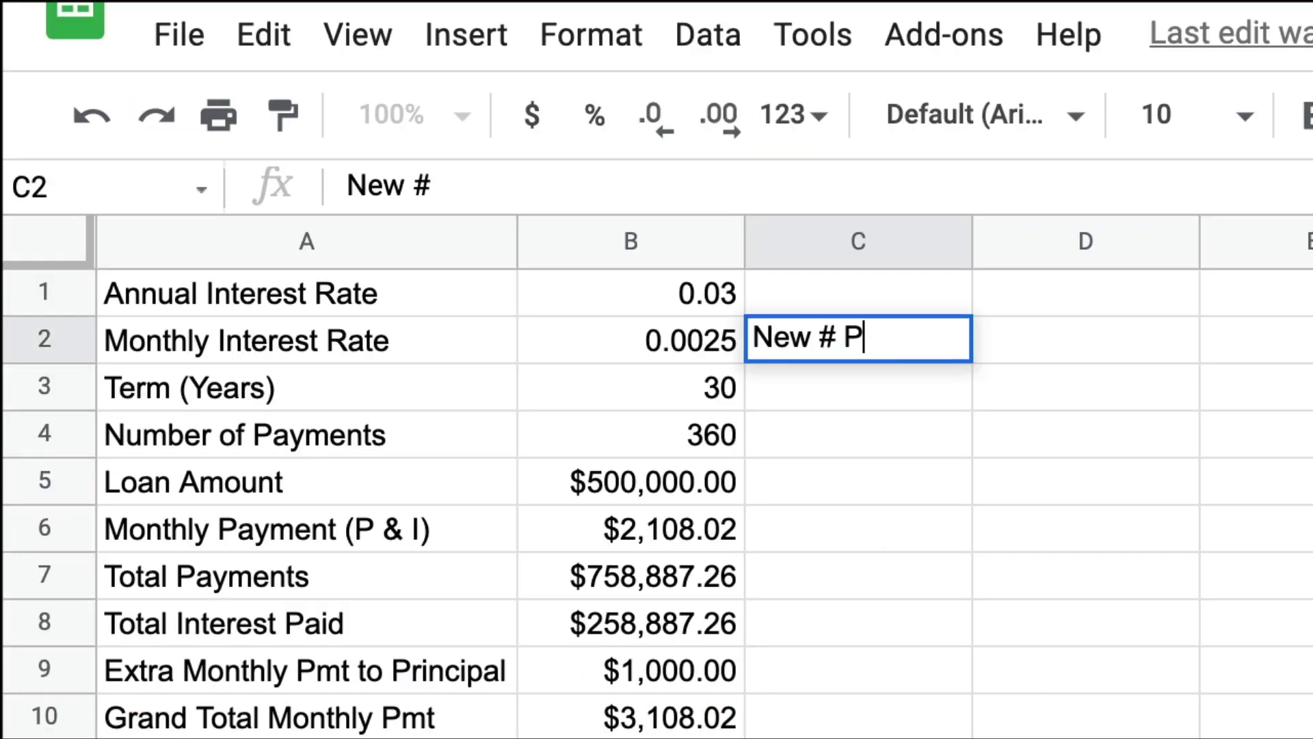
text(mts)
key(Return)
key(Up)
key(ctrl+b)
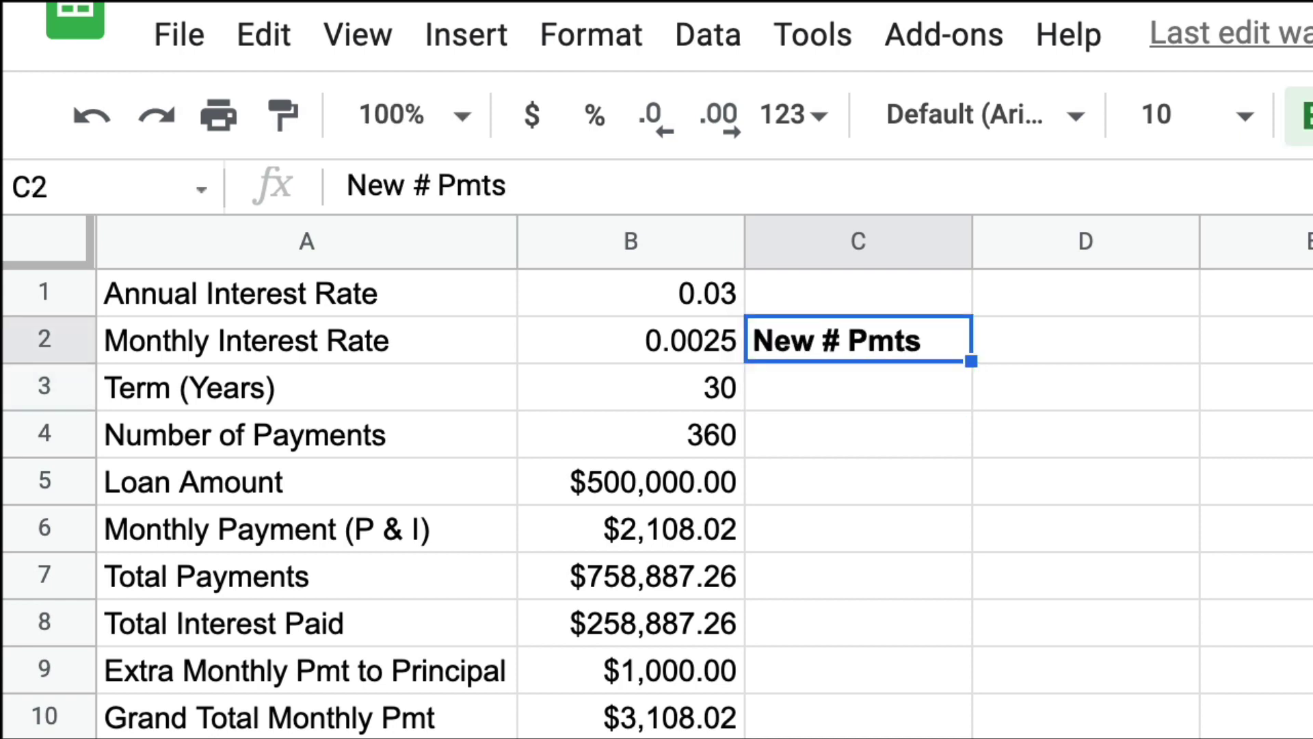
key(Down)
text(=()
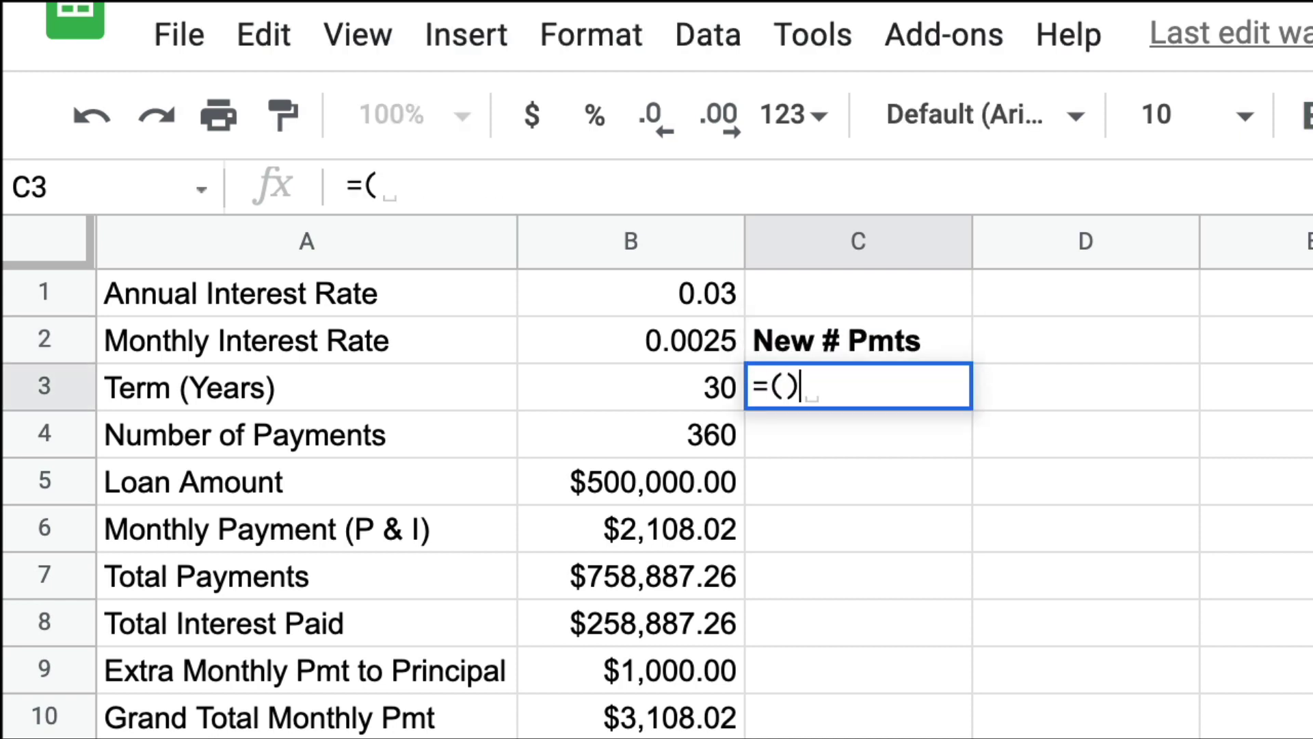
text(LN()
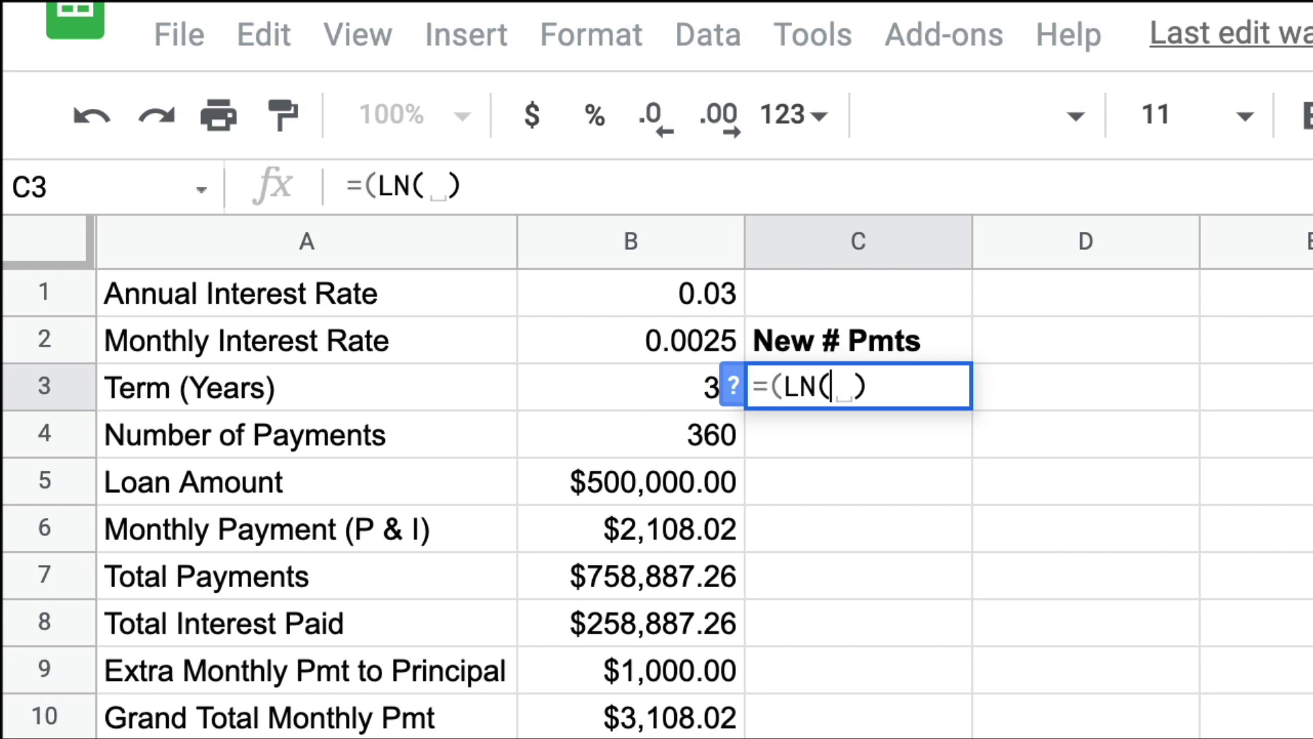
click(686, 721)
text(-)
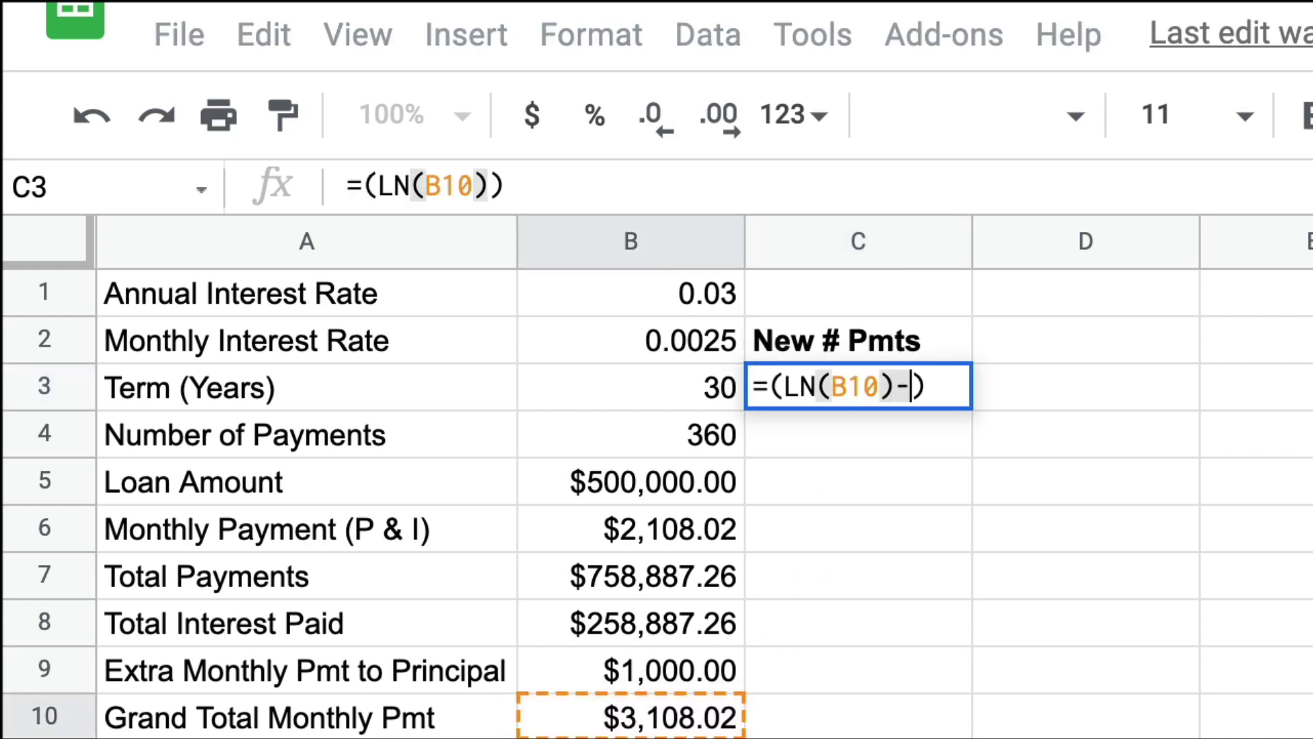
text(LN()
click(684, 724)
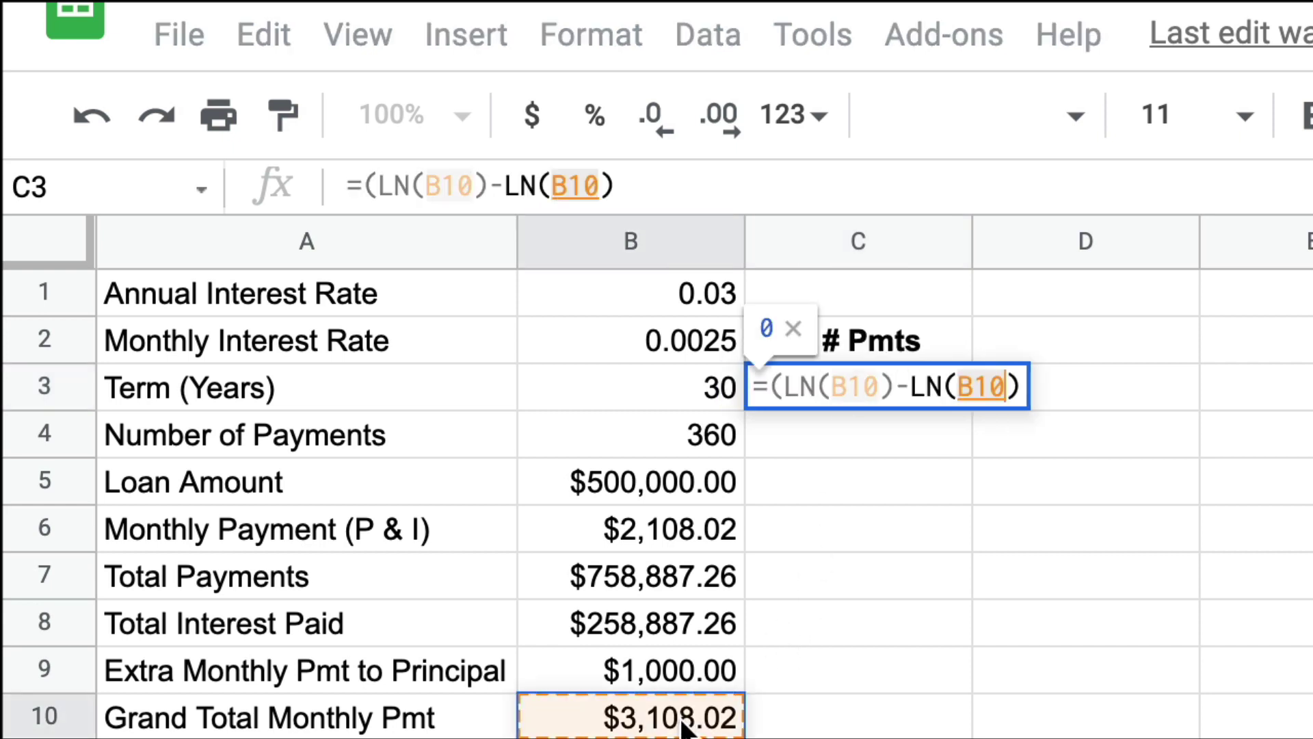
text(-)
click(639, 491)
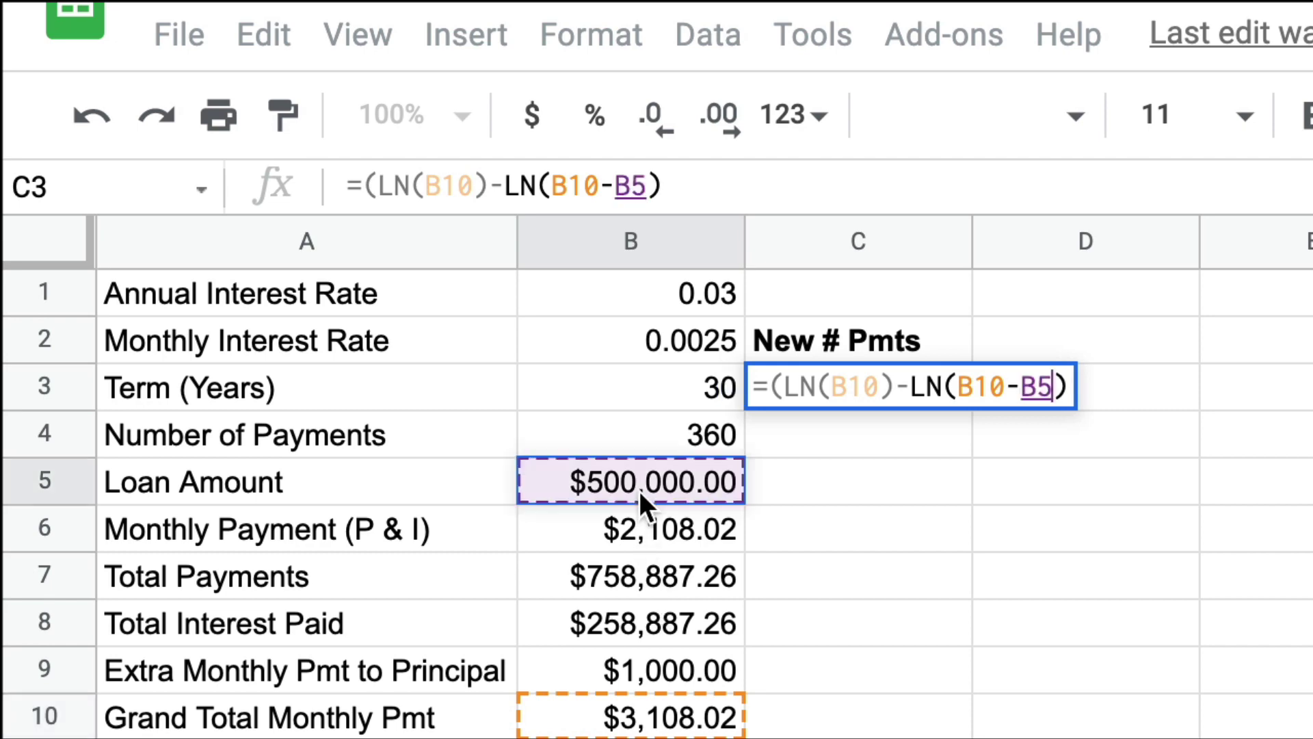
text(*)
click(610, 337)
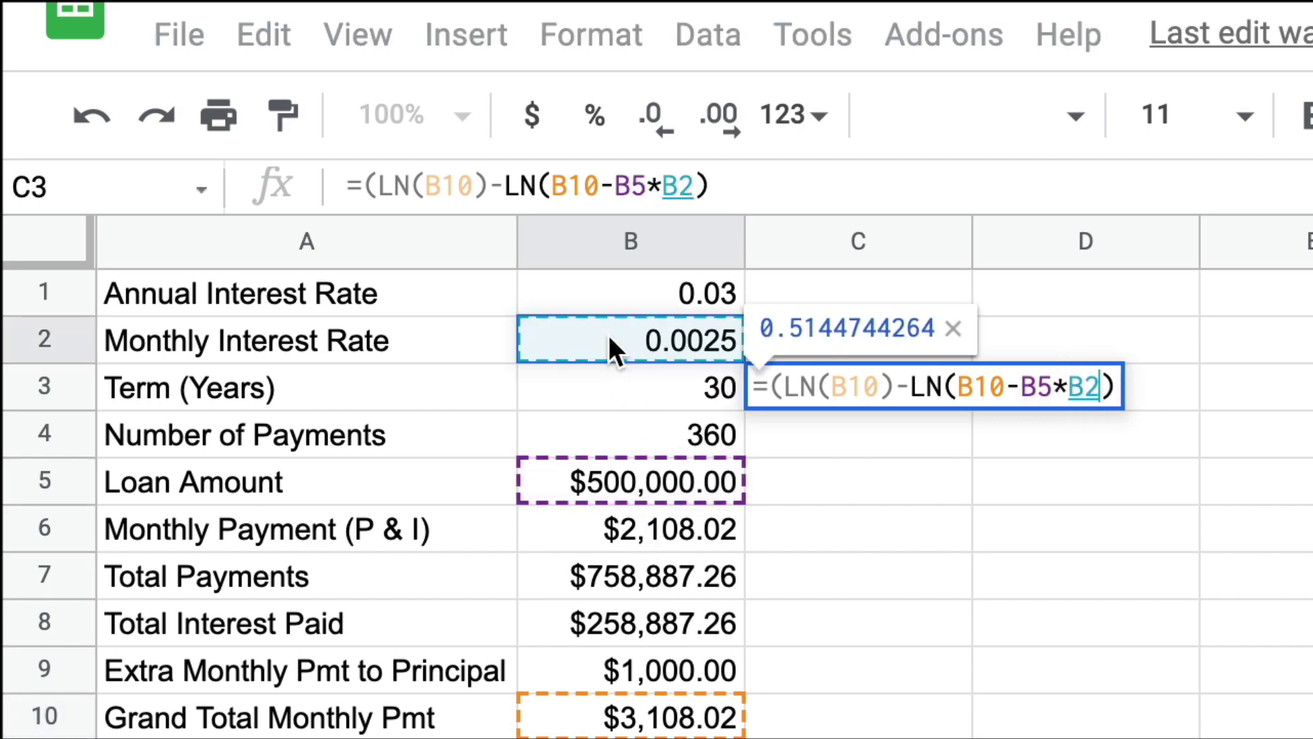
text()/)
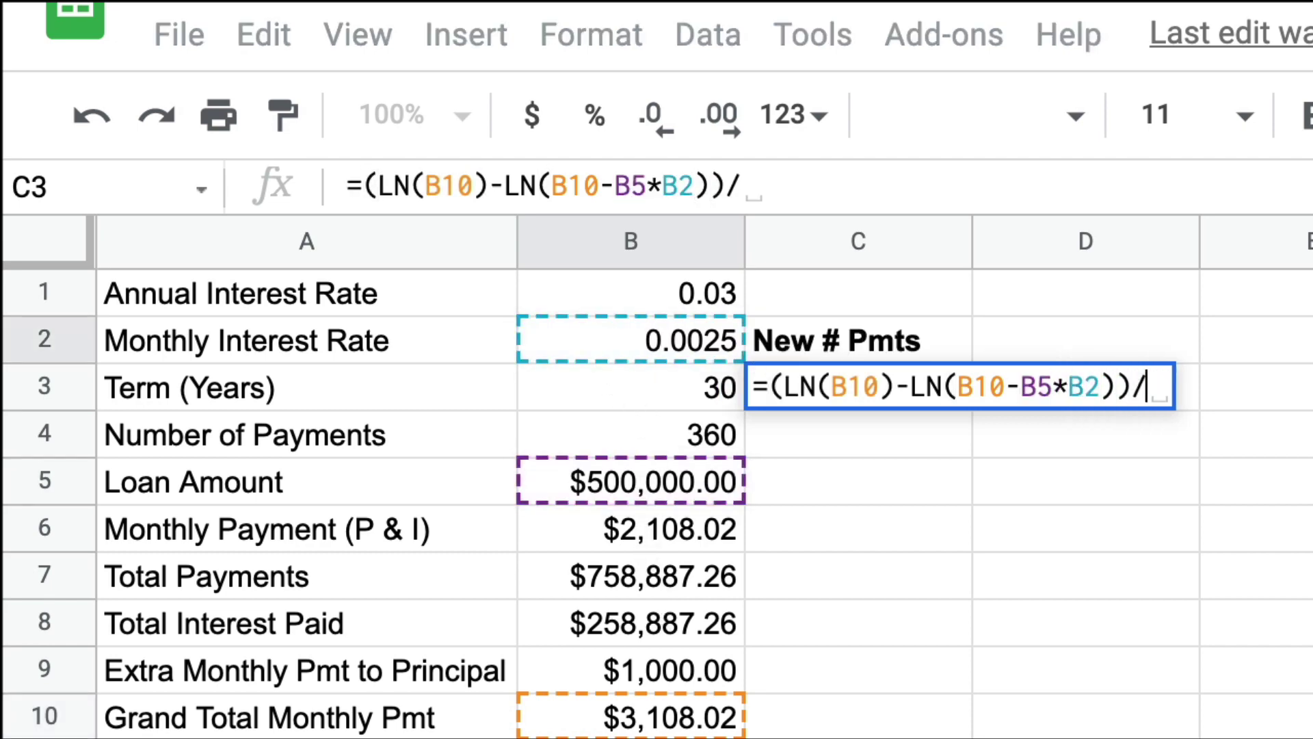
text(LN(1+)
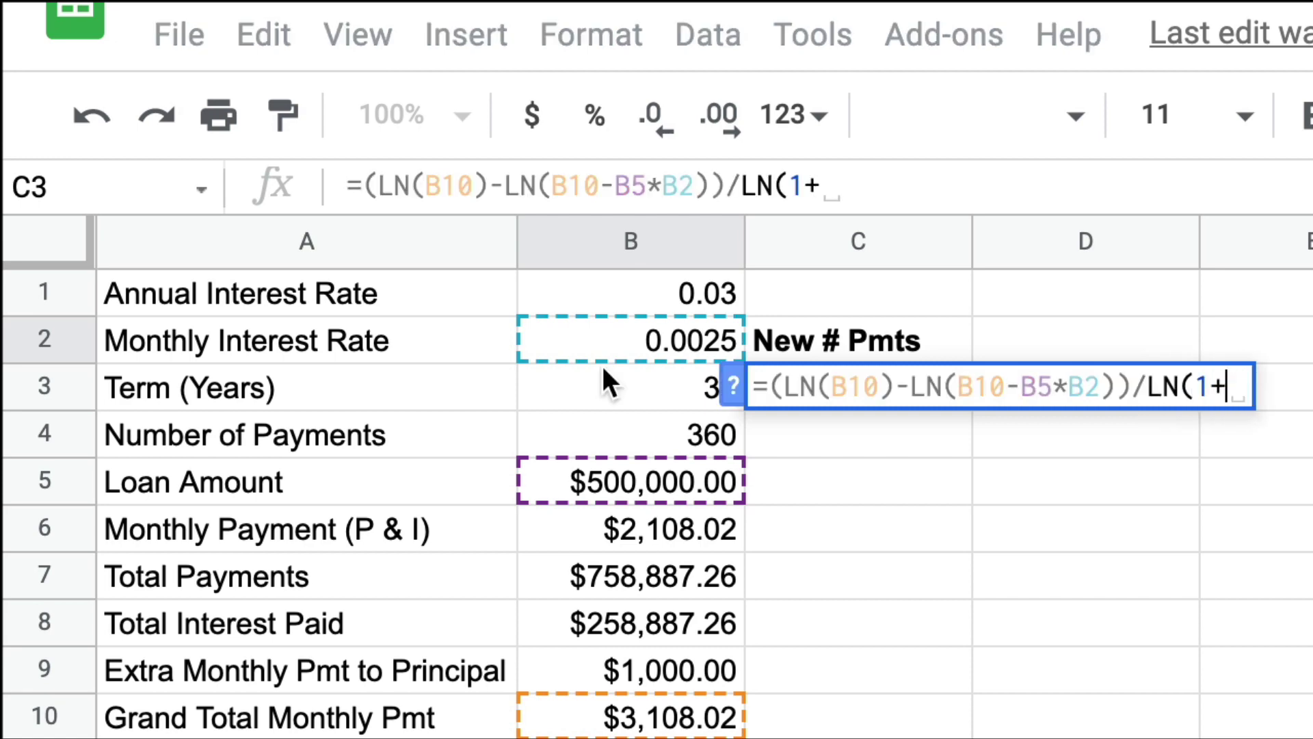
click(584, 337)
text())
key(Return)
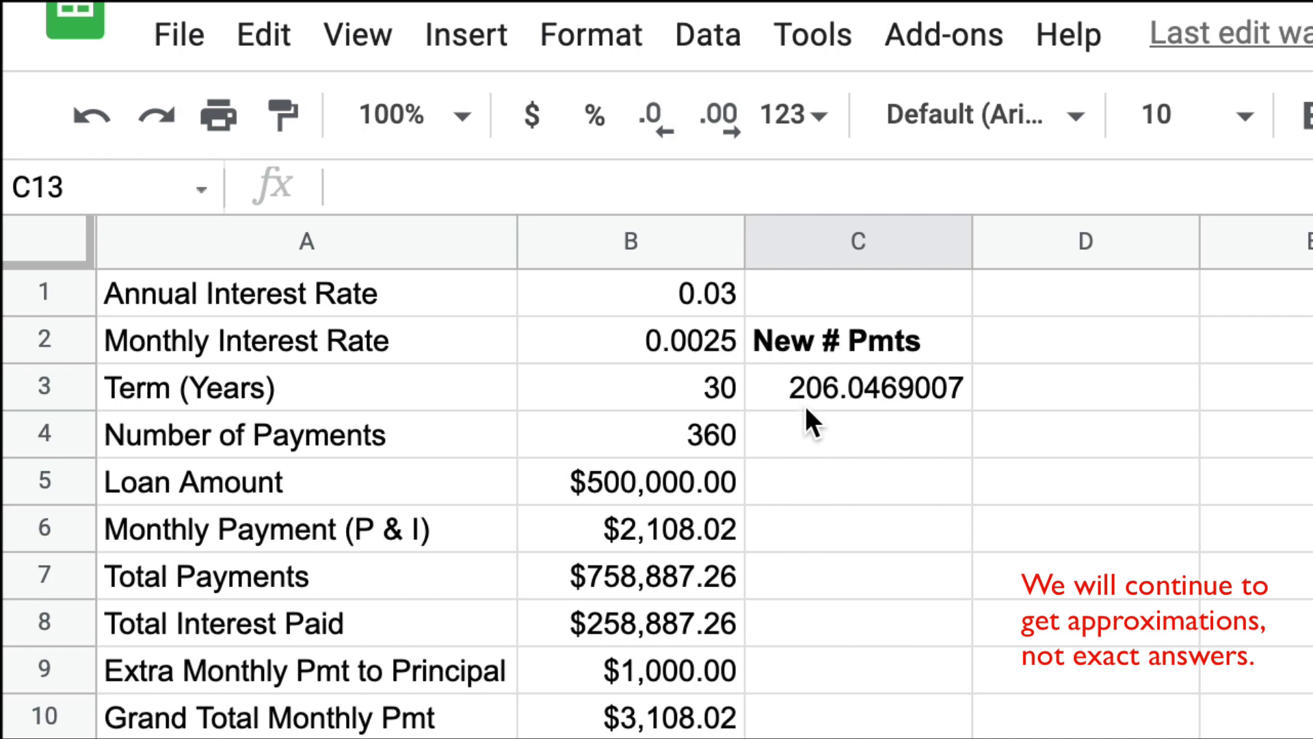
Step: Add a bold New Tot Pmts label in C4 and =C3*B10 in C5, giving $640,397.92
click(797, 433)
text(New To)
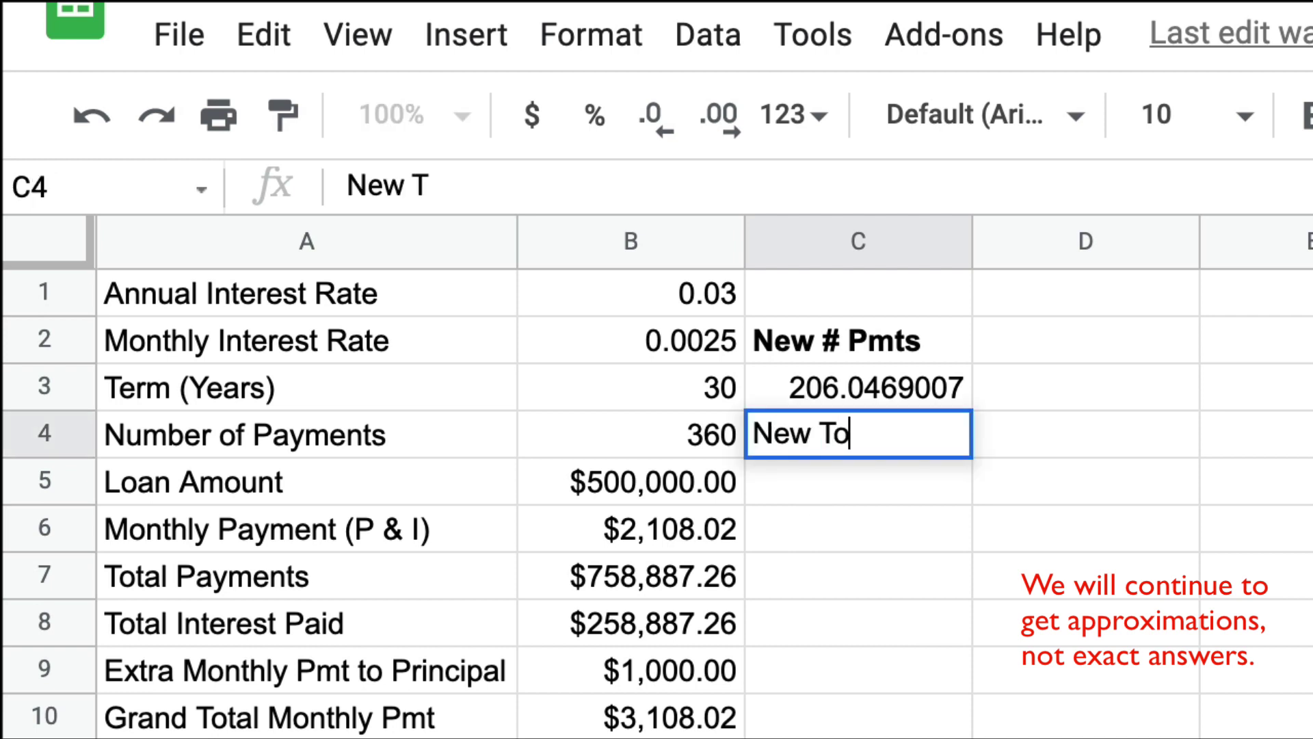
text(t Pmts)
key(Return)
key(Up)
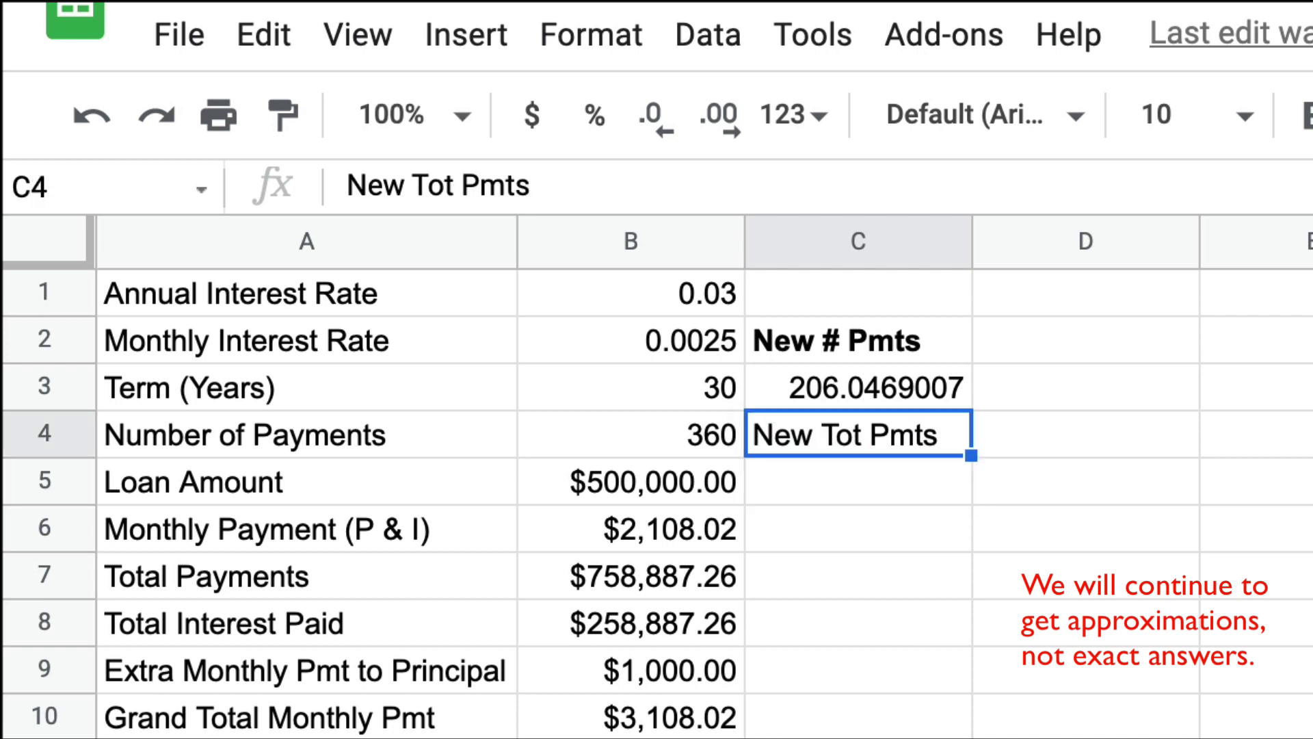
key(ctrl+b)
key(Down)
text(=)
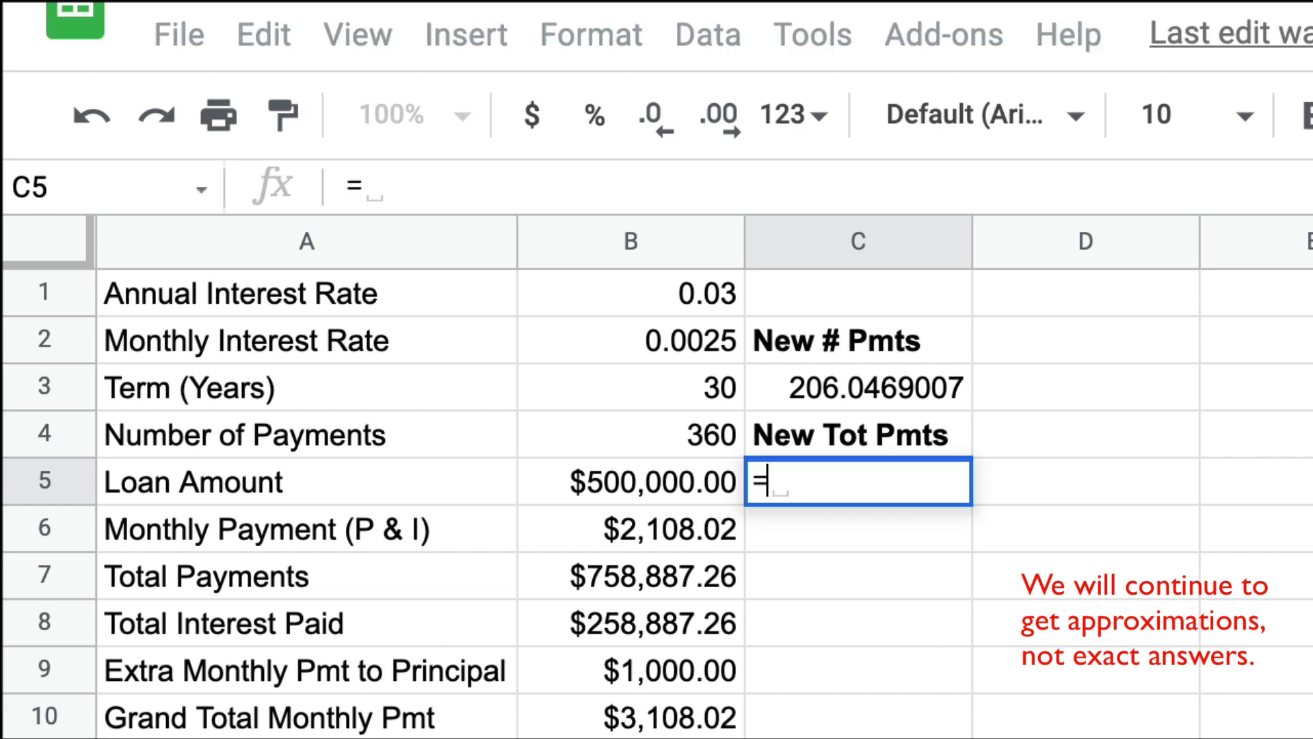
click(840, 385)
text(*)
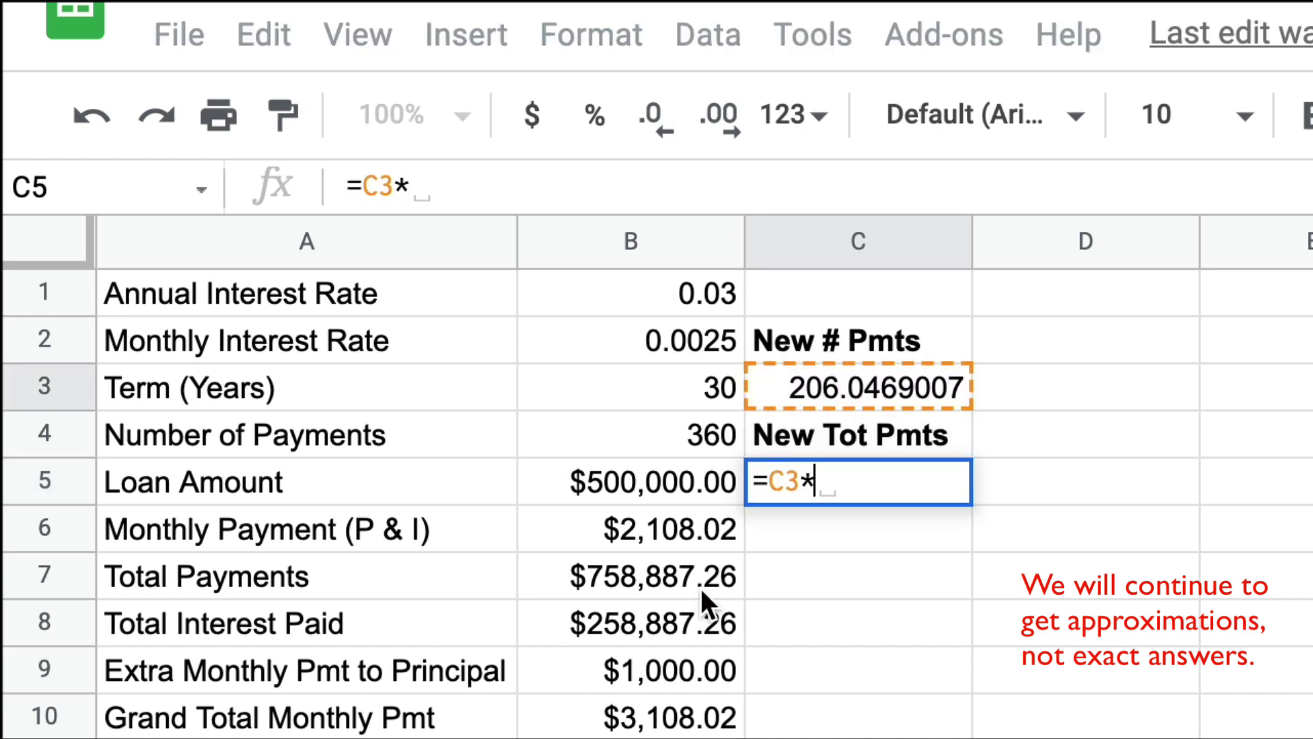
click(658, 718)
key(Return)
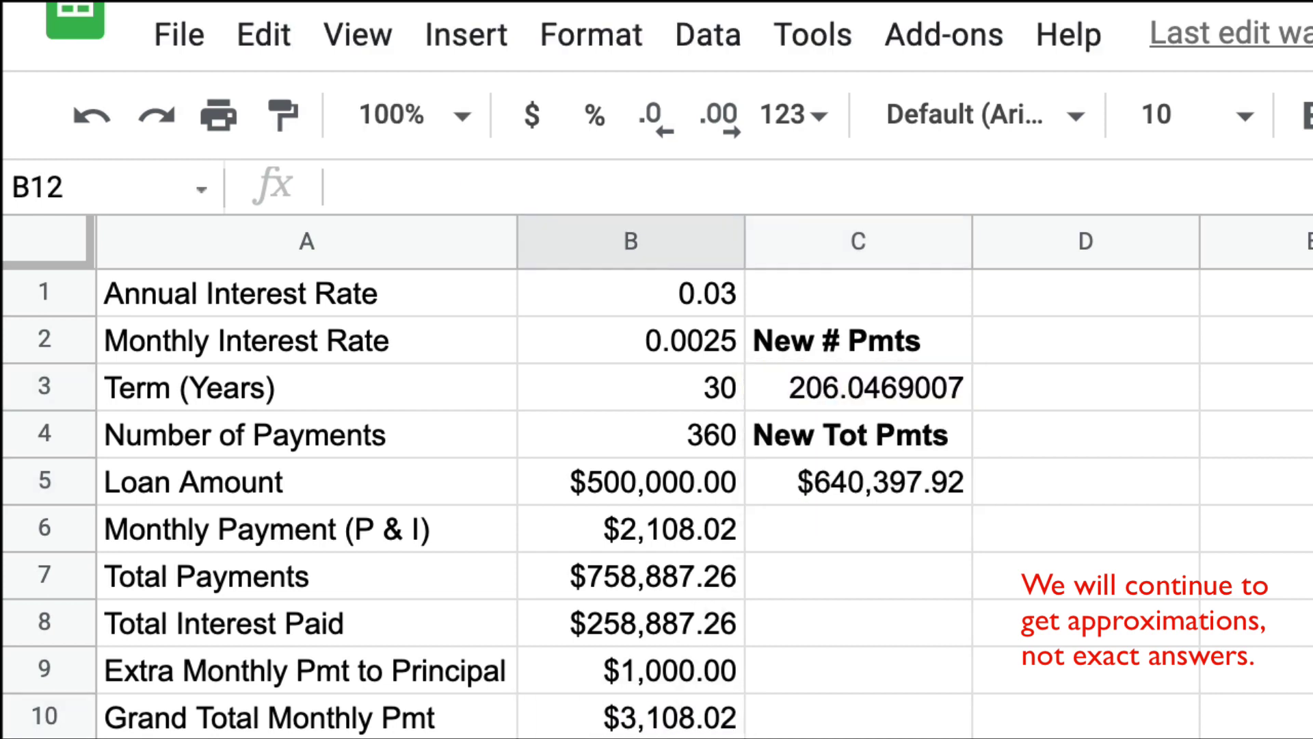
Step: Compare the new total payments formula with the original total payments formula
key(Right)
click(873, 479)
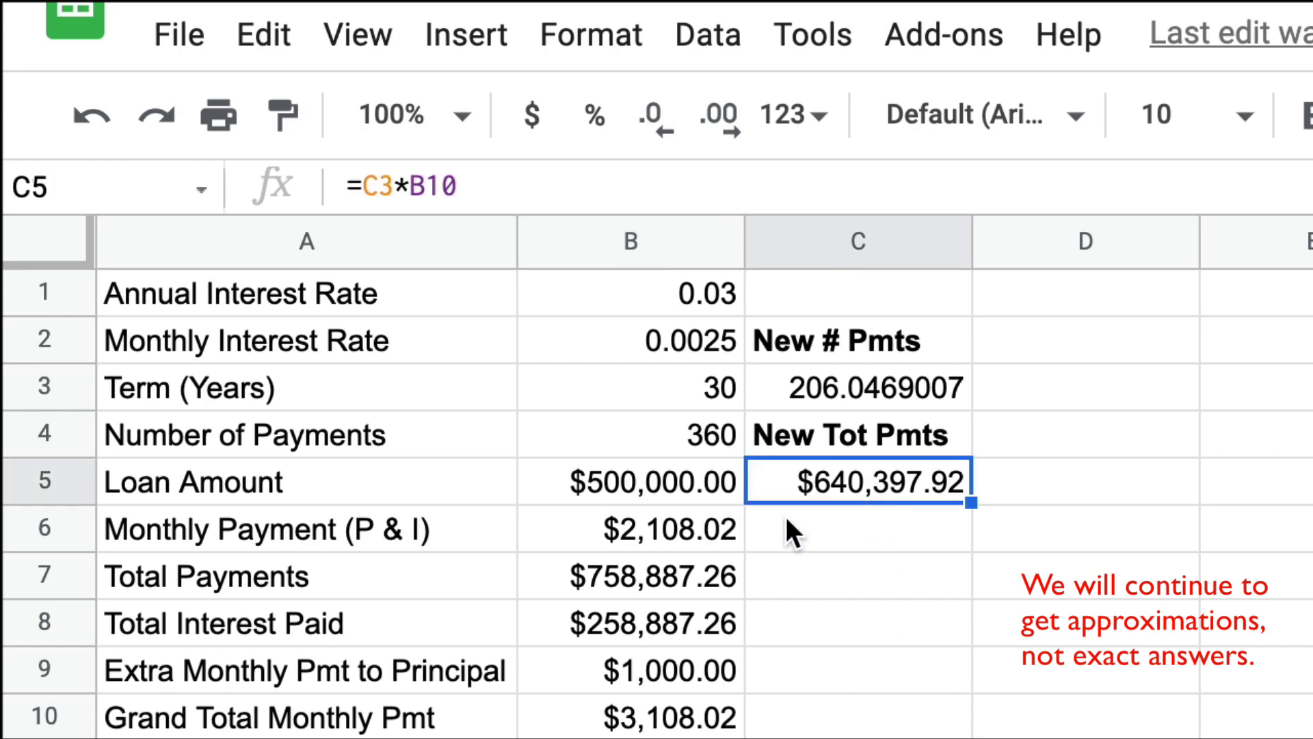
click(661, 572)
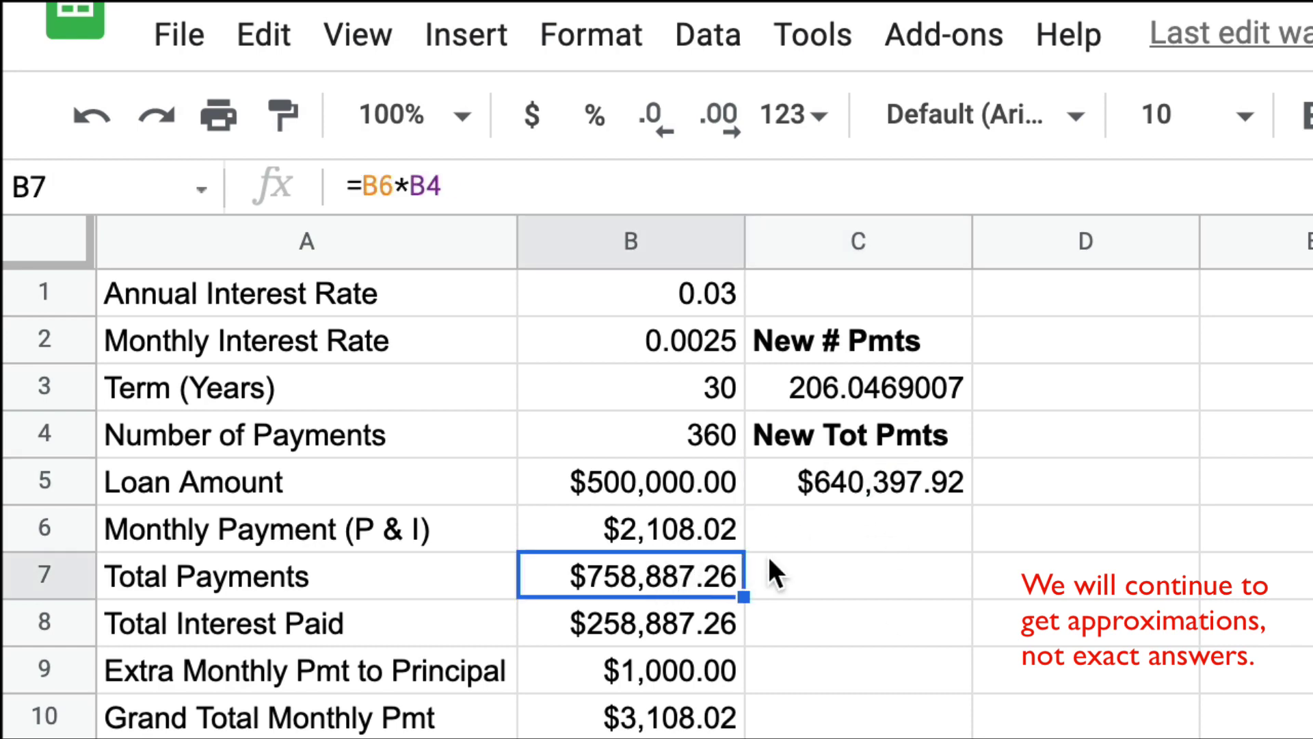
Step: Add a bold New Int Paid label in C6 and =C5-B5 in C7, giving $140,397.92
click(780, 534)
text(N)
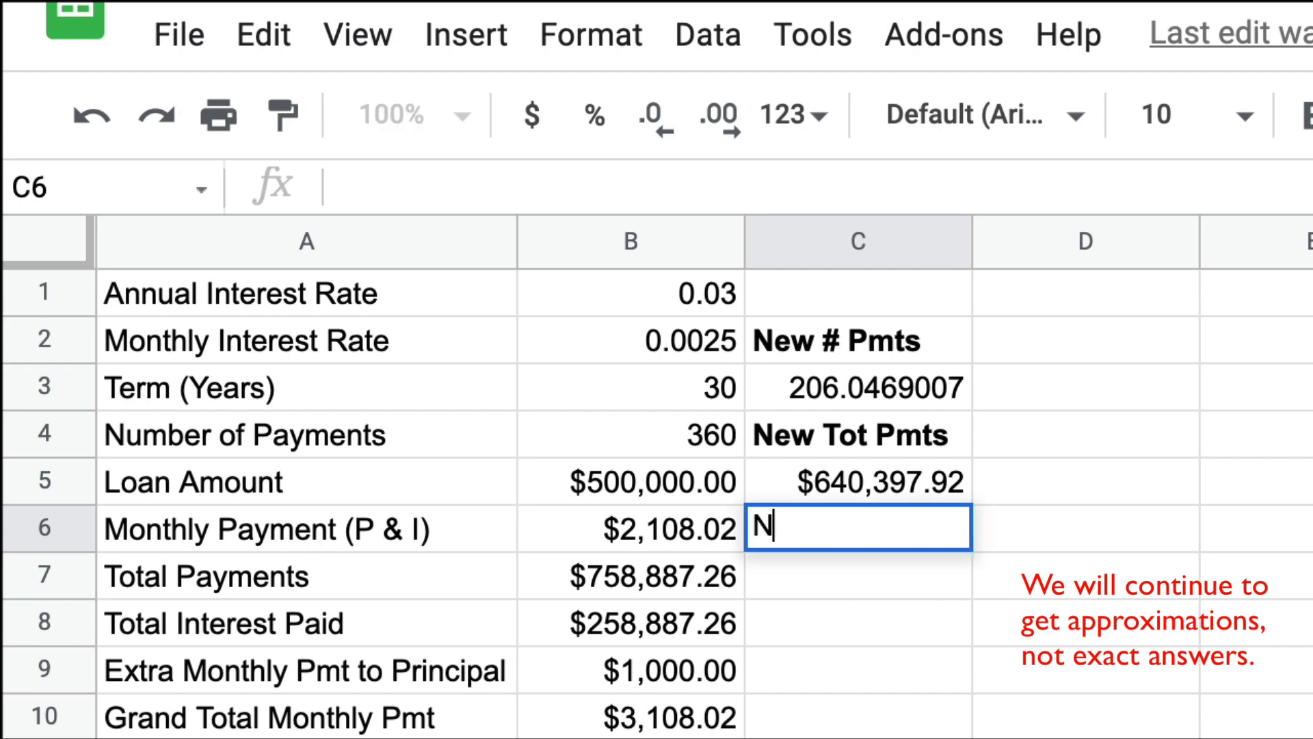
text(ew Int Pai)
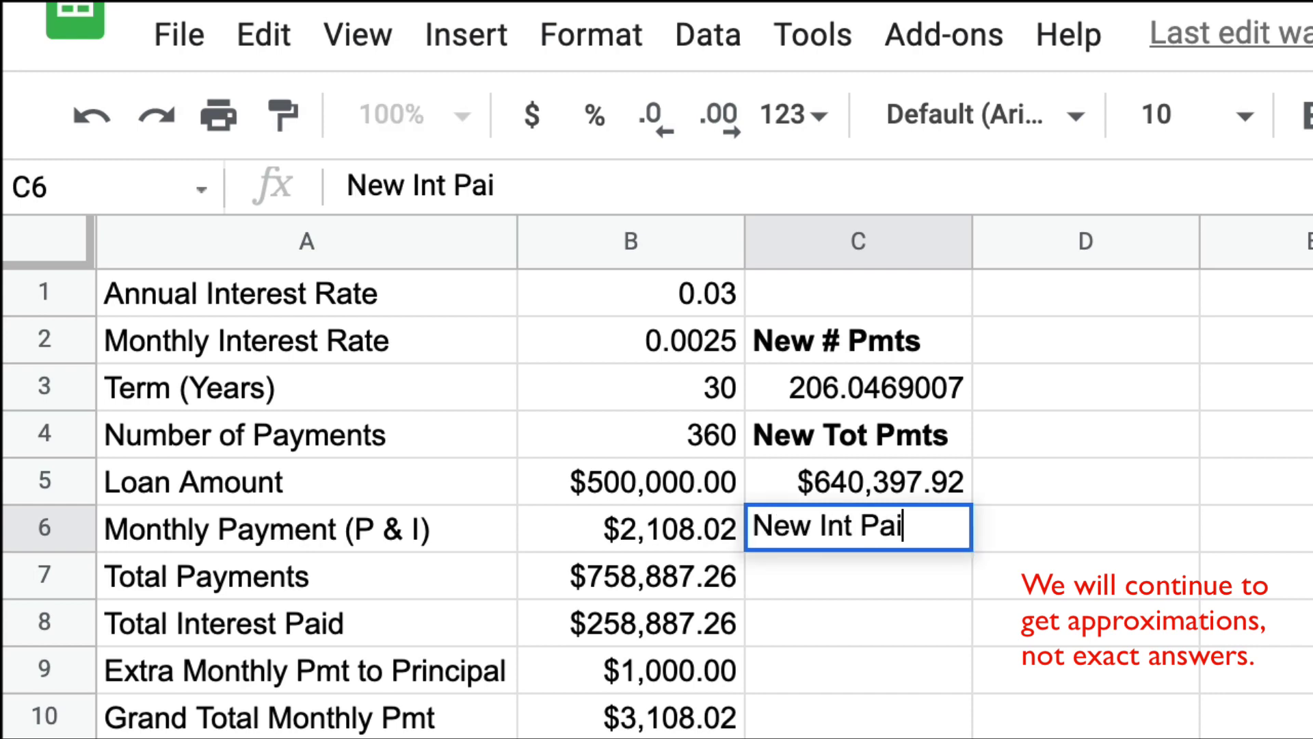
text(d)
key(Return)
key(Up)
key(ctrl+b)
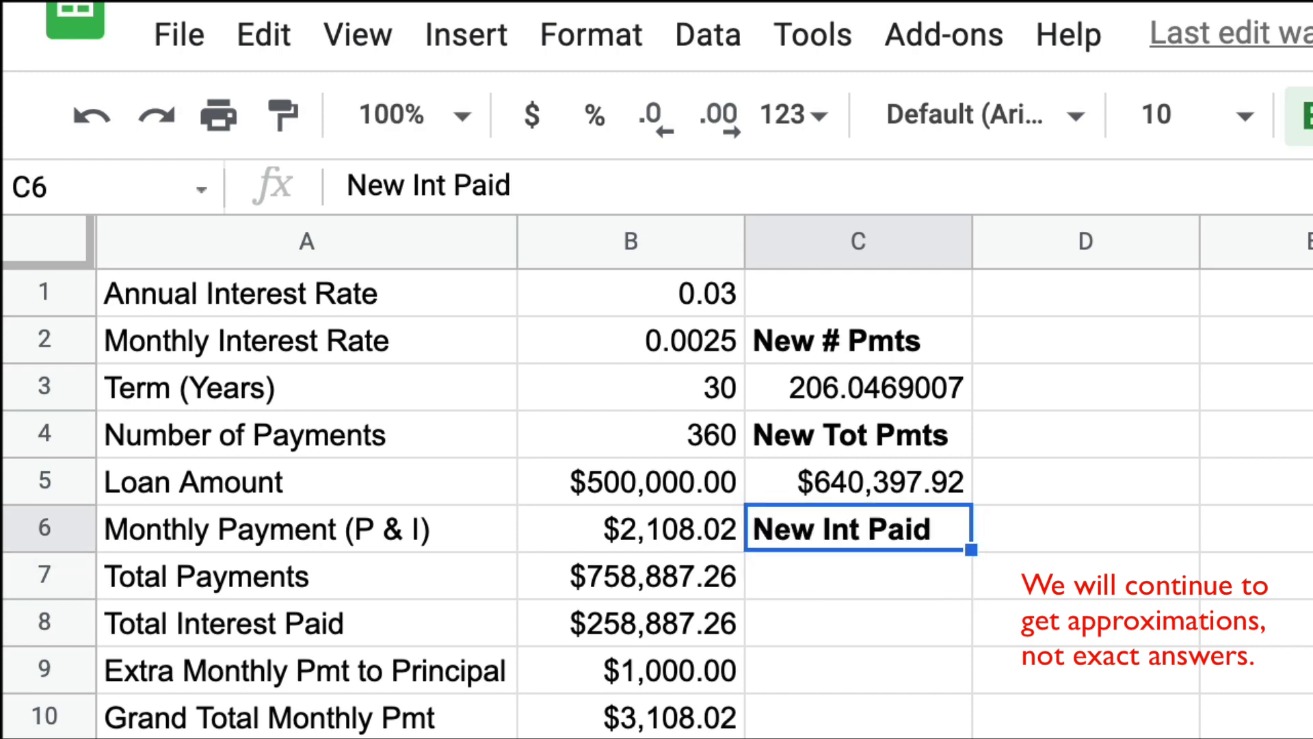
key(Down)
text(=)
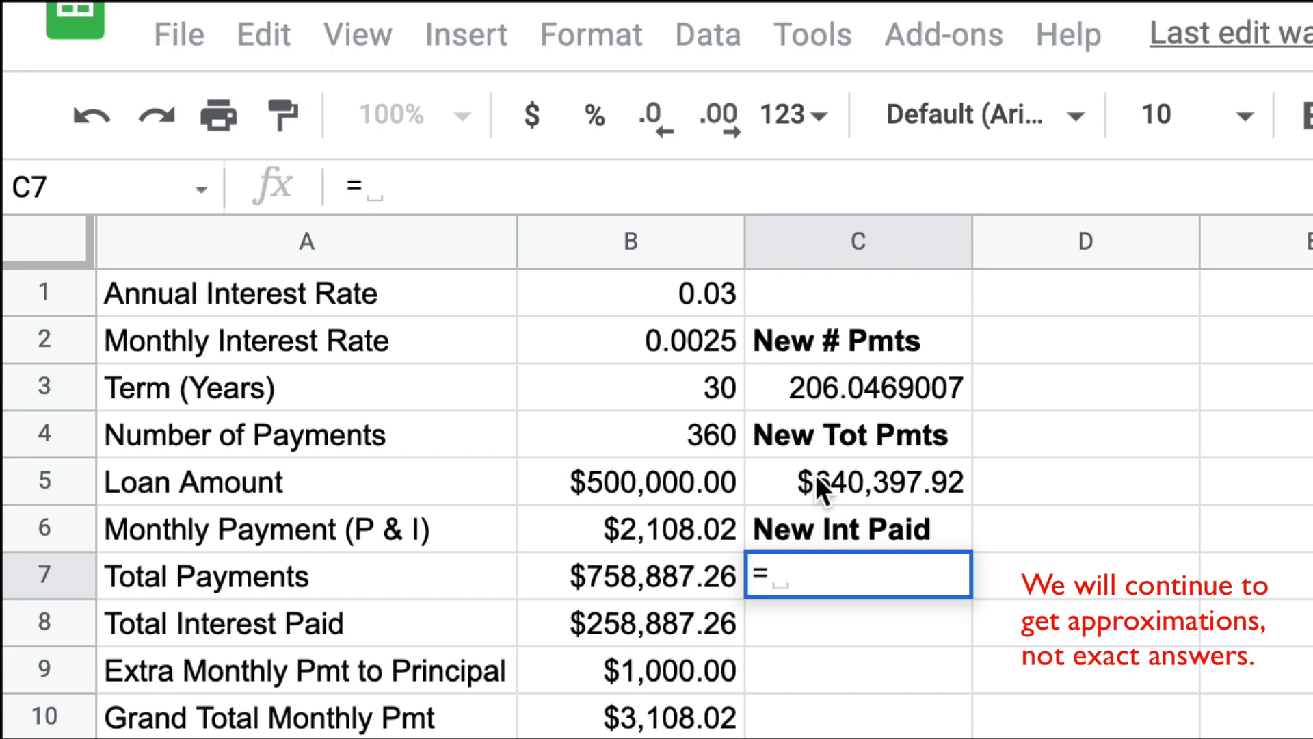
click(816, 474)
text(-)
click(683, 477)
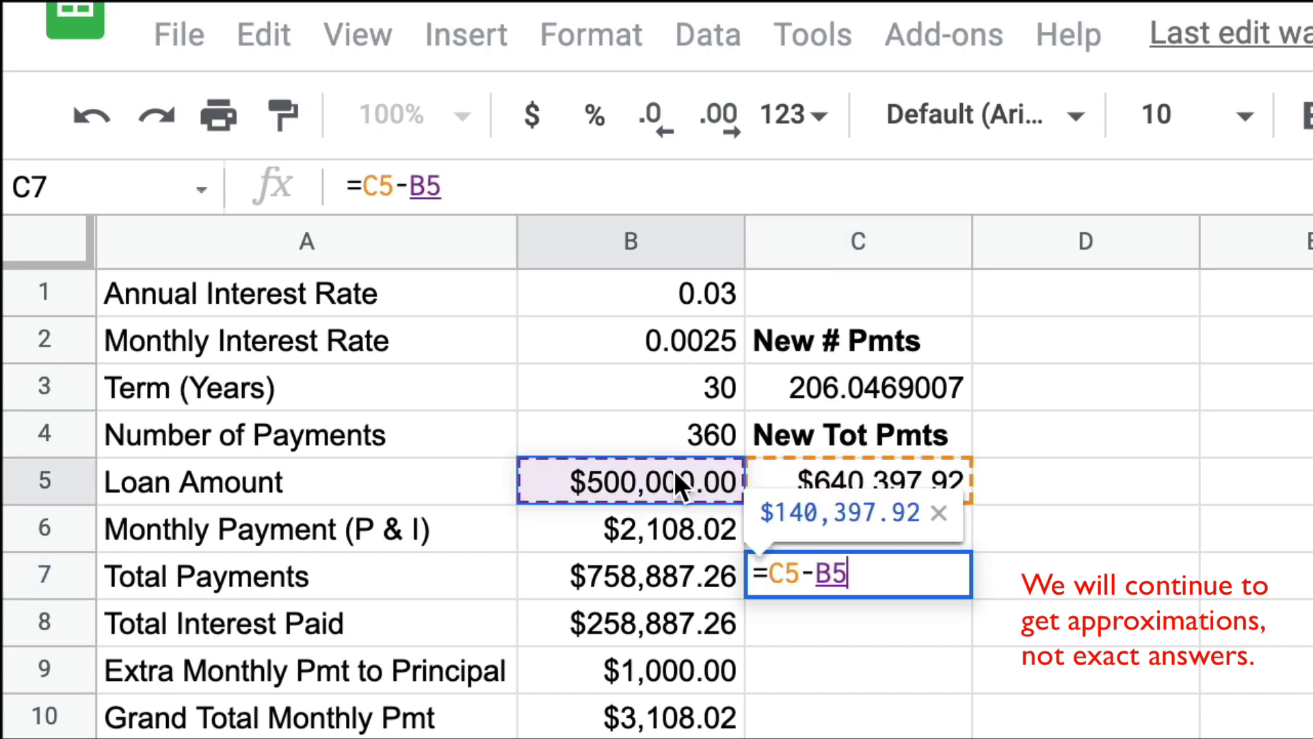
key(Return)
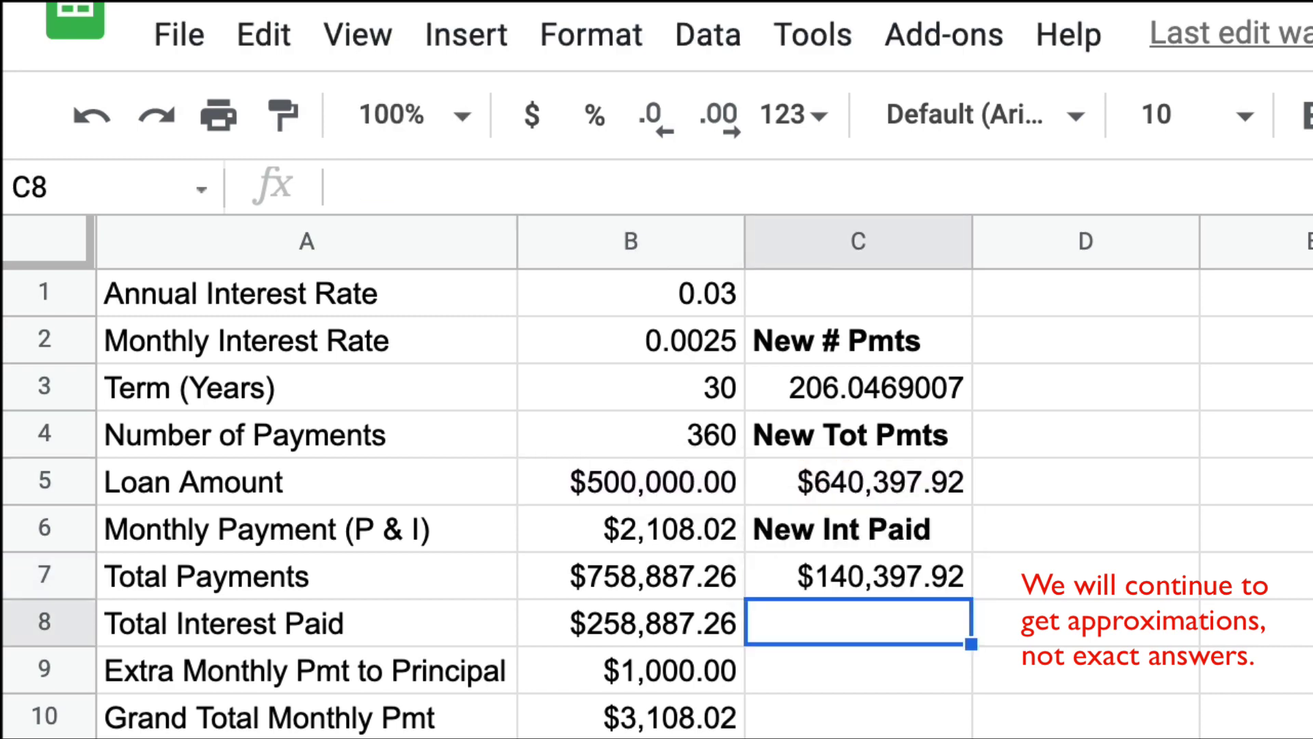
text(In)
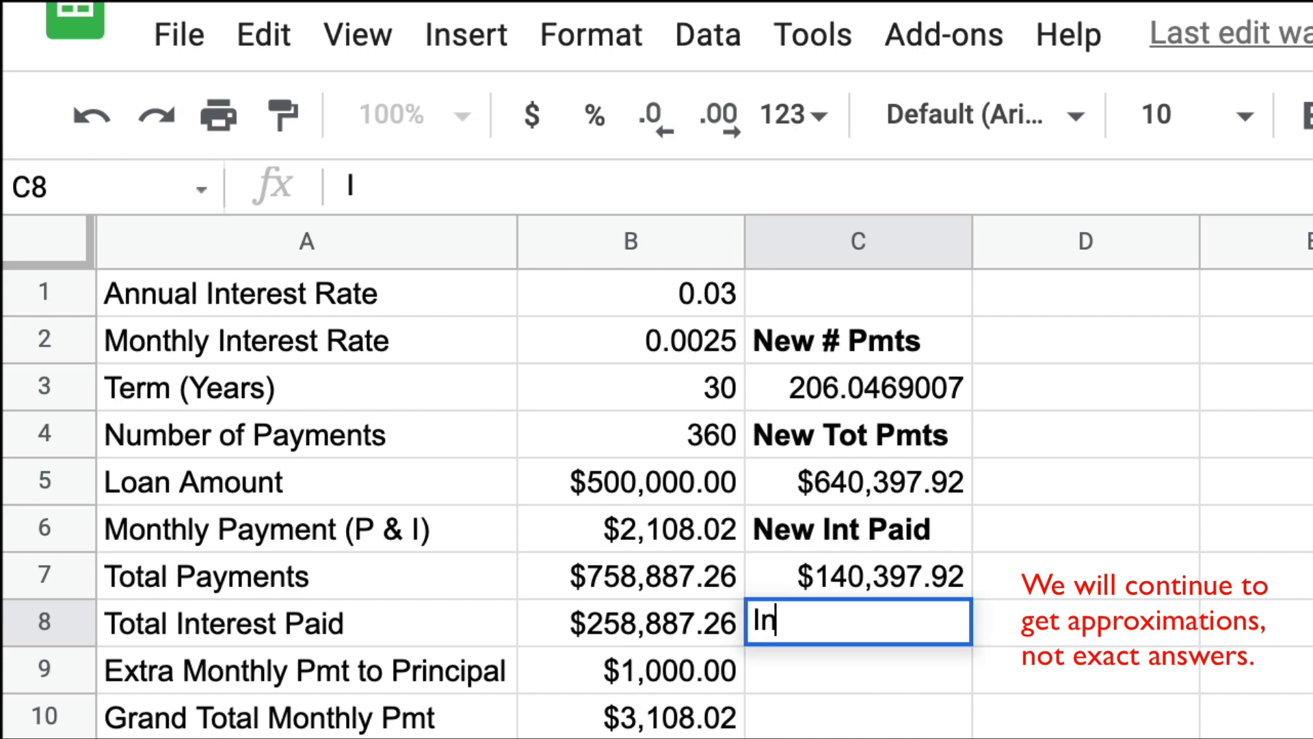
text(terest Sav)
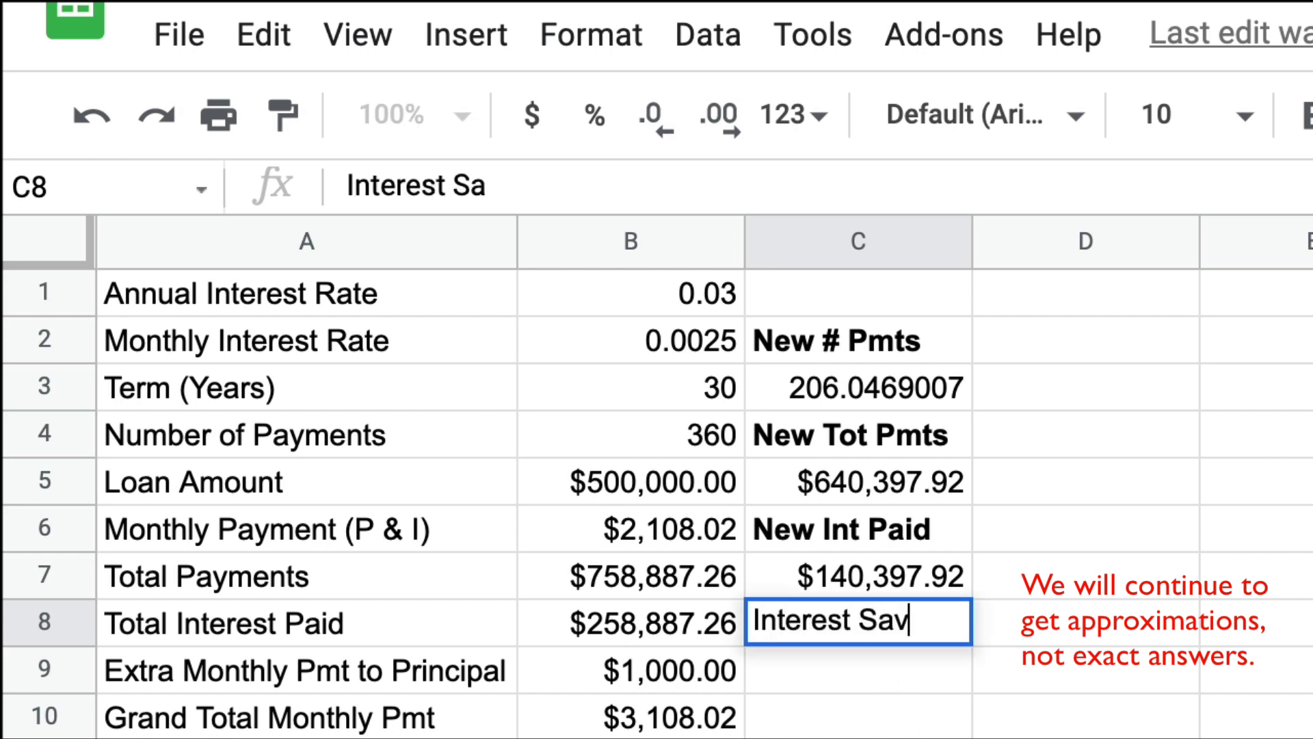
text(ed)
Step: Add a bold Interest Saved label in C8 and =B8-C7 in C9, giving $118,489.34
key(Return)
key(Up)
key(ctrl+b)
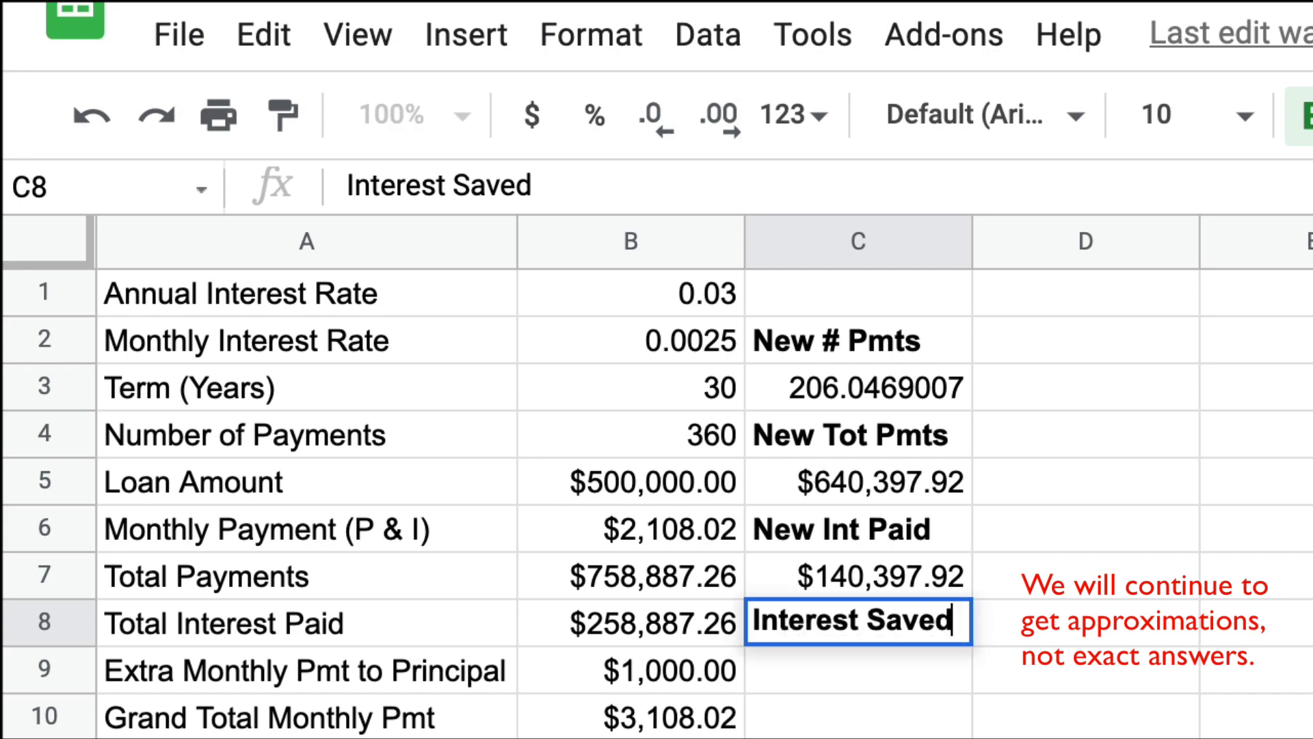
key(Down)
text(=)
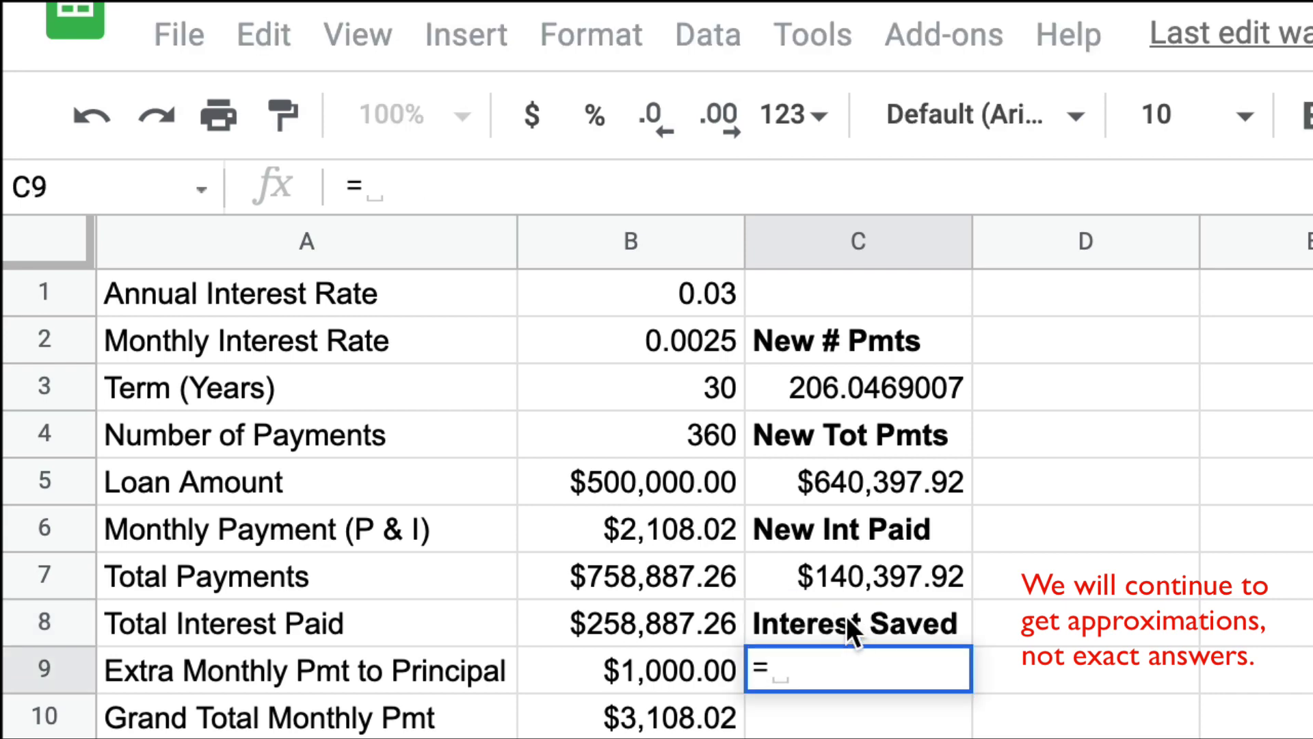
click(695, 610)
text(-)
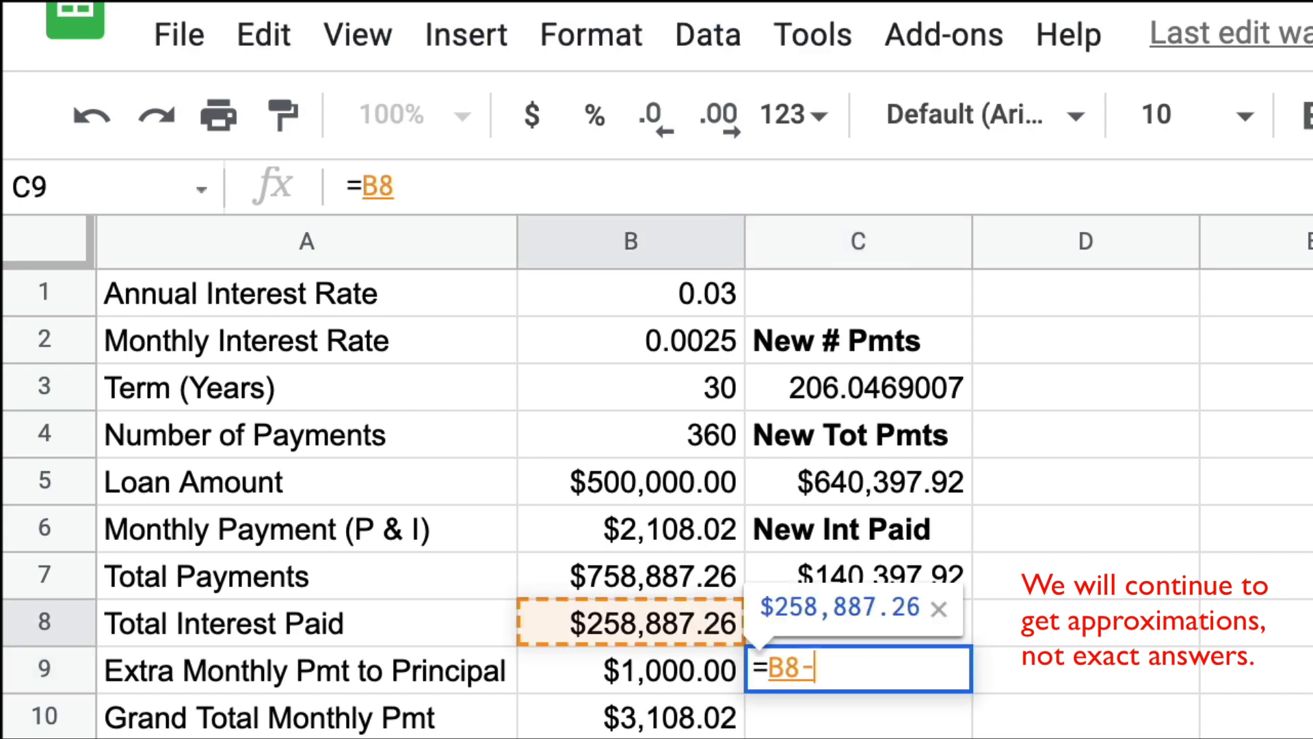
click(802, 571)
key(Return)
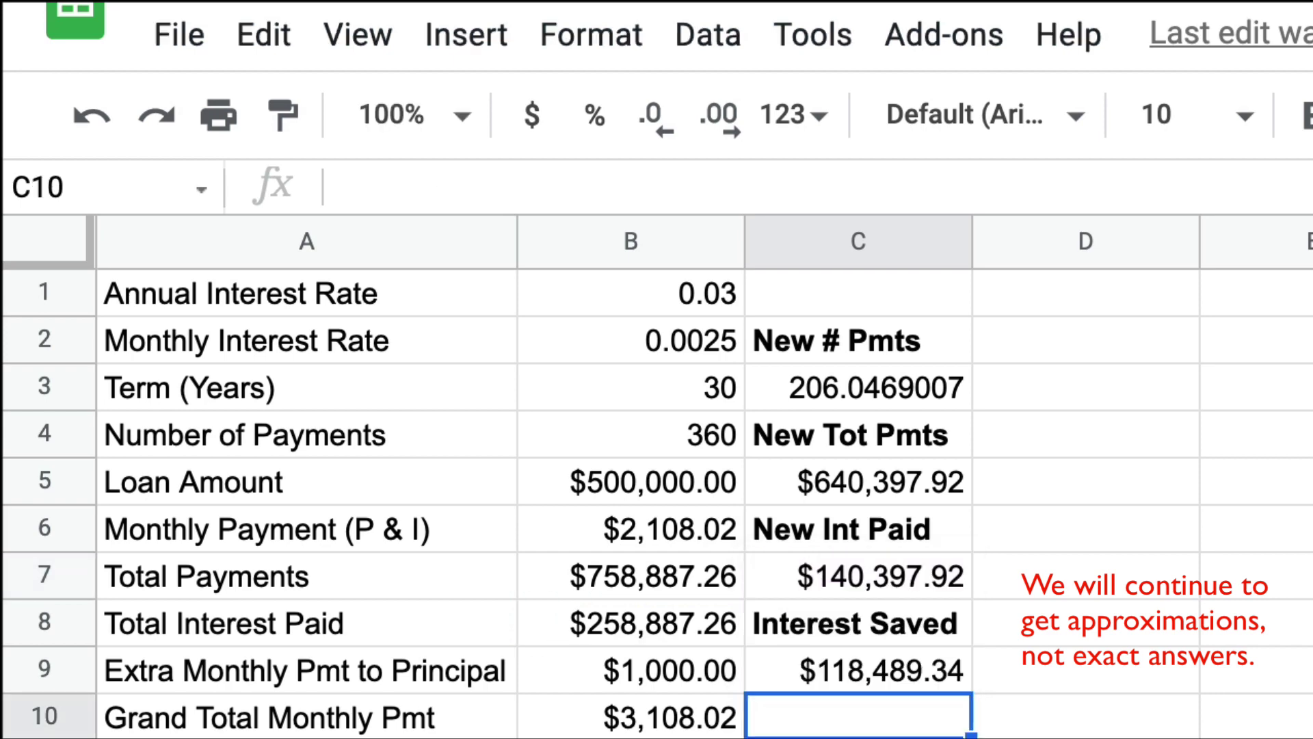
Step: Change the inputs to a 0.05 rate, 5-year term and $20,000 loan amount
click(1257, 734)
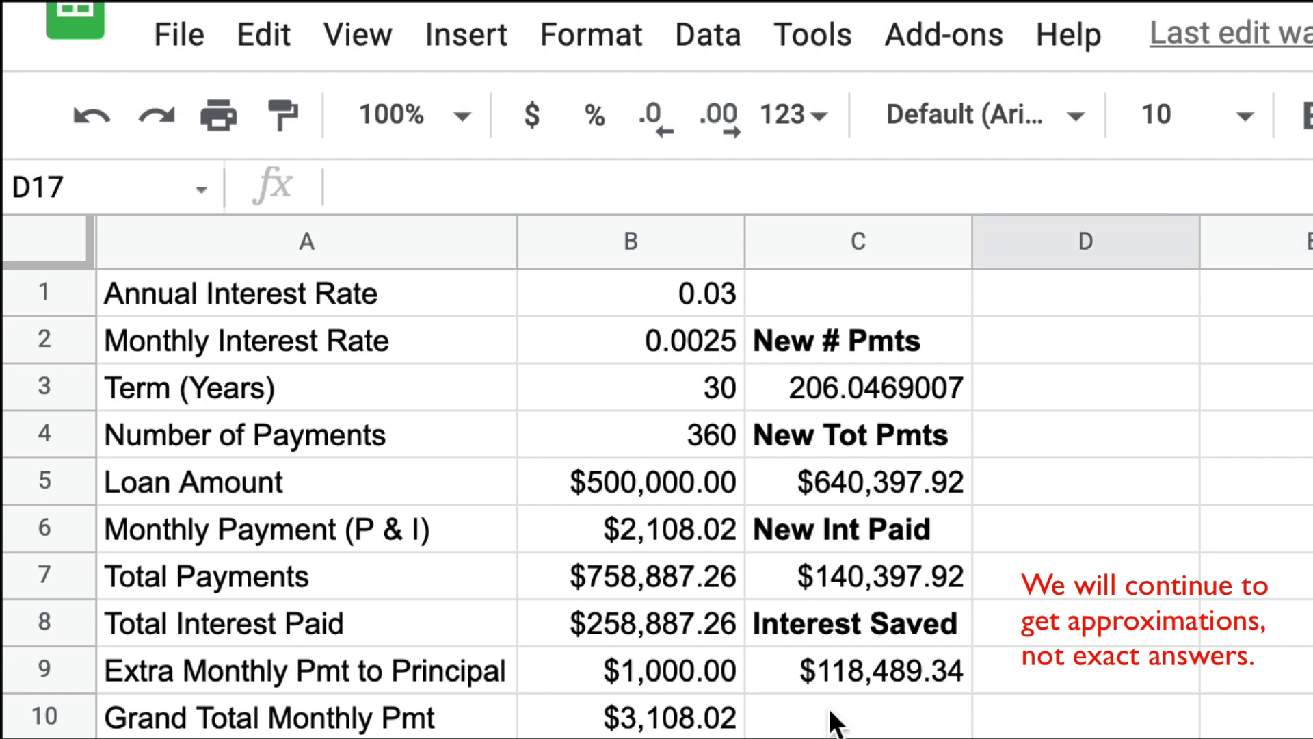
click(631, 290)
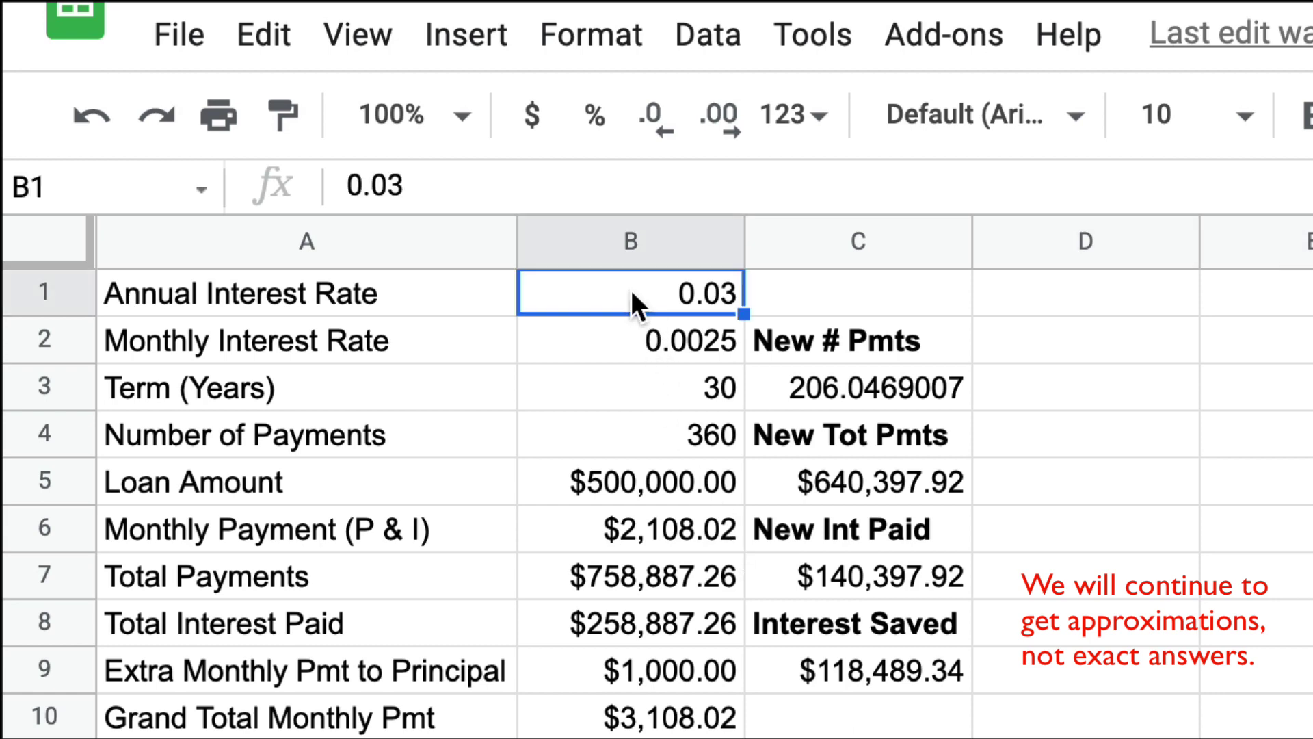
text(.05)
key(Return)
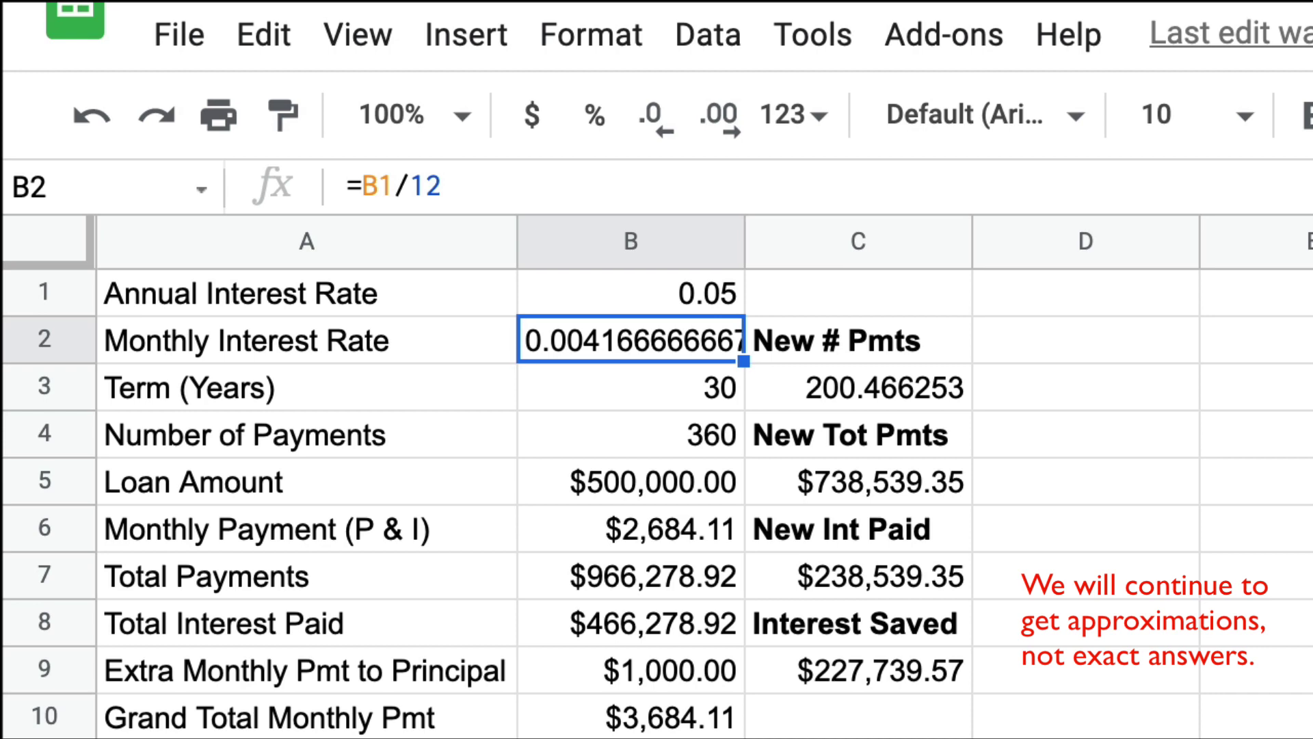
click(666, 394)
text(5)
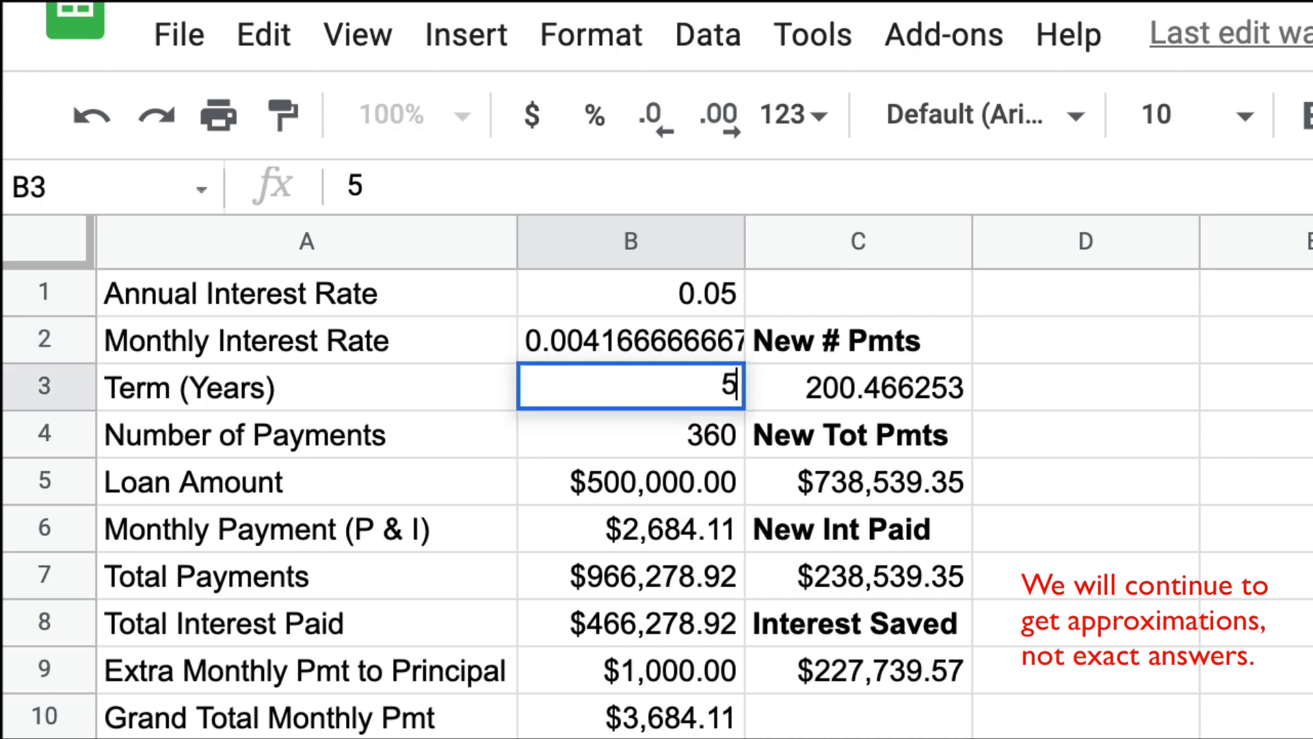
key(Return)
click(648, 483)
text(2)
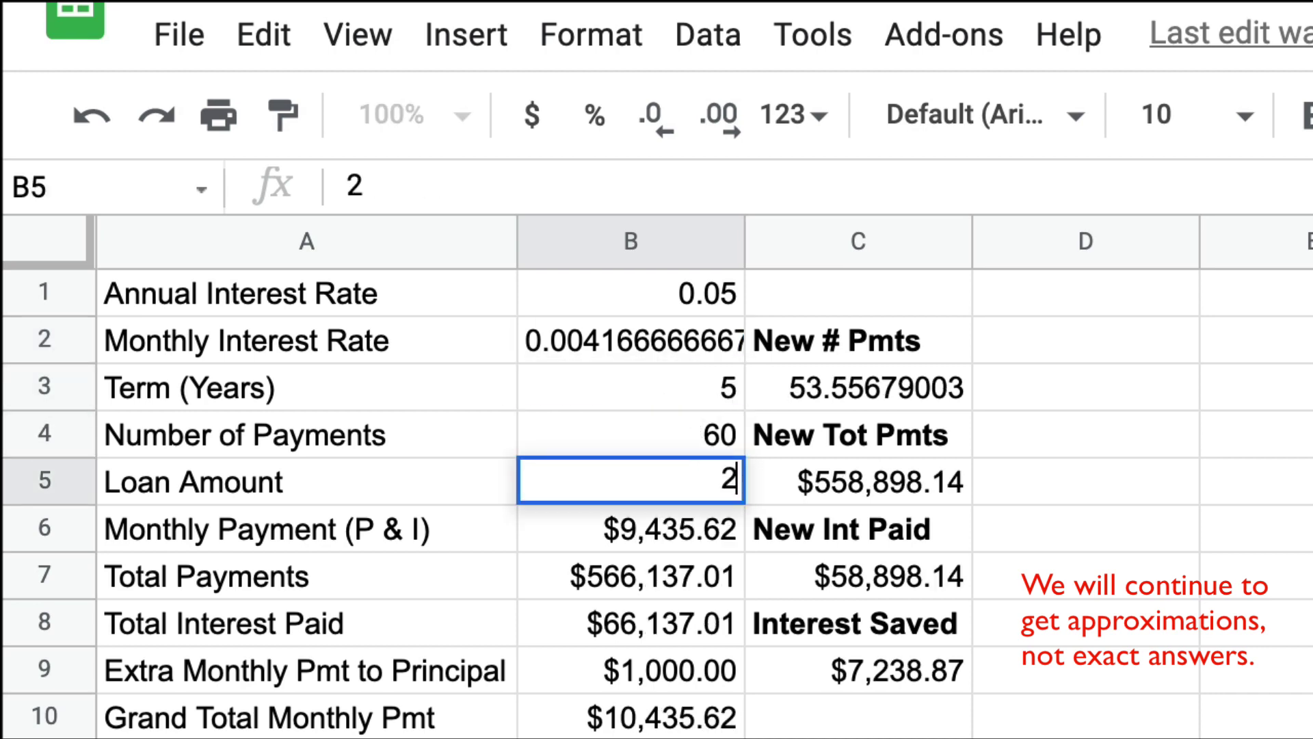
text(0000)
key(Return)
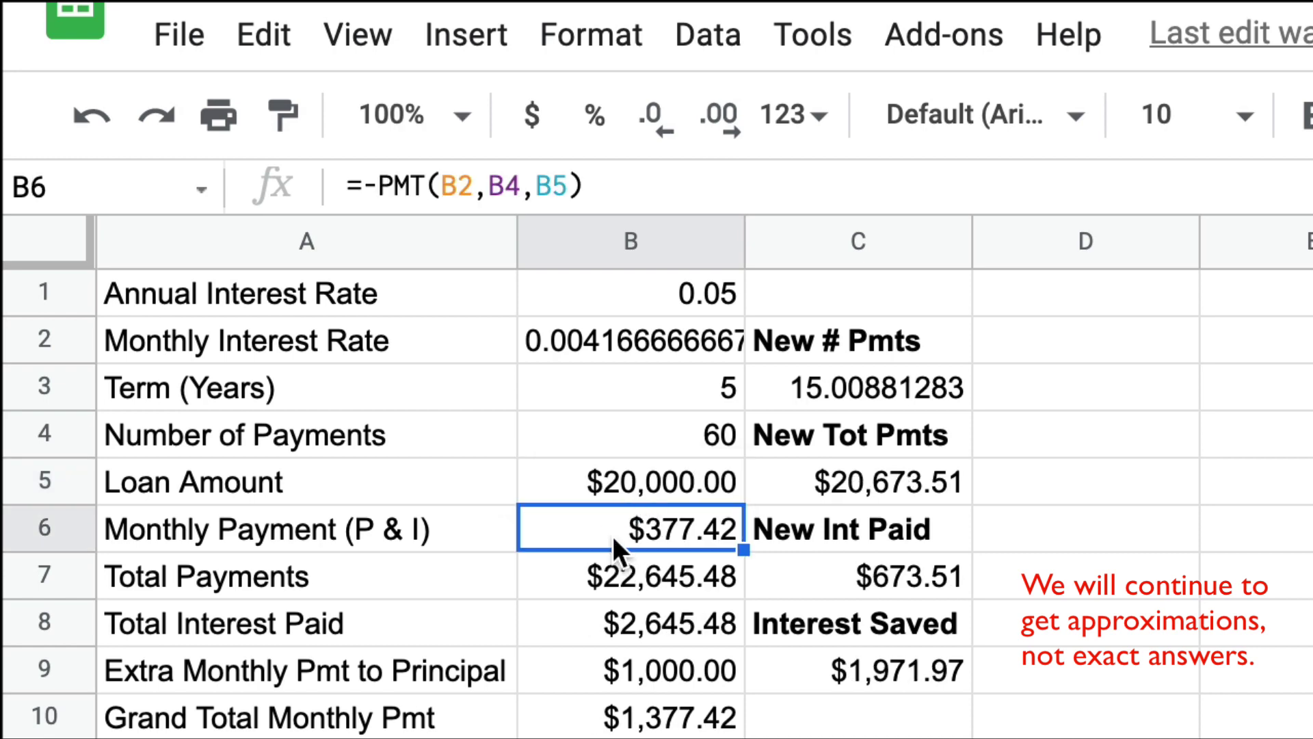
Step: Review the extra payment, new number of payments and $1,971.97 interest saved results
click(605, 680)
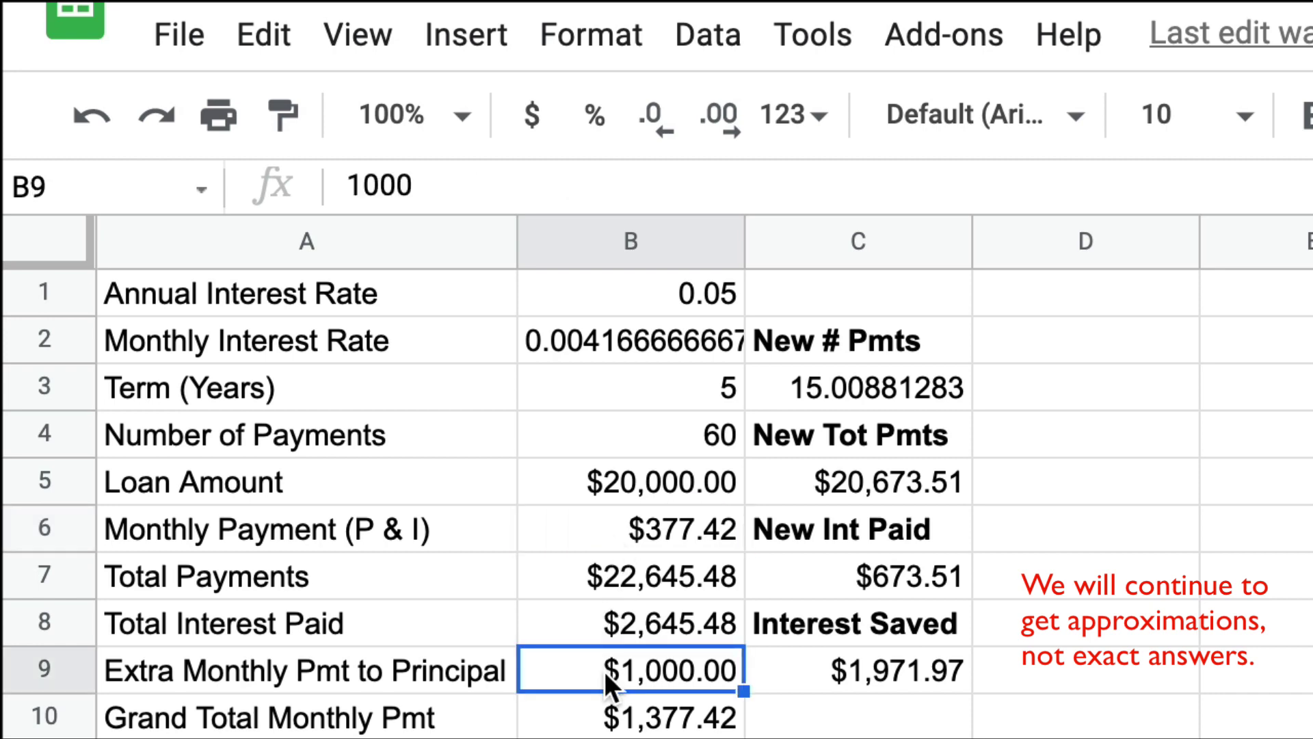
click(803, 391)
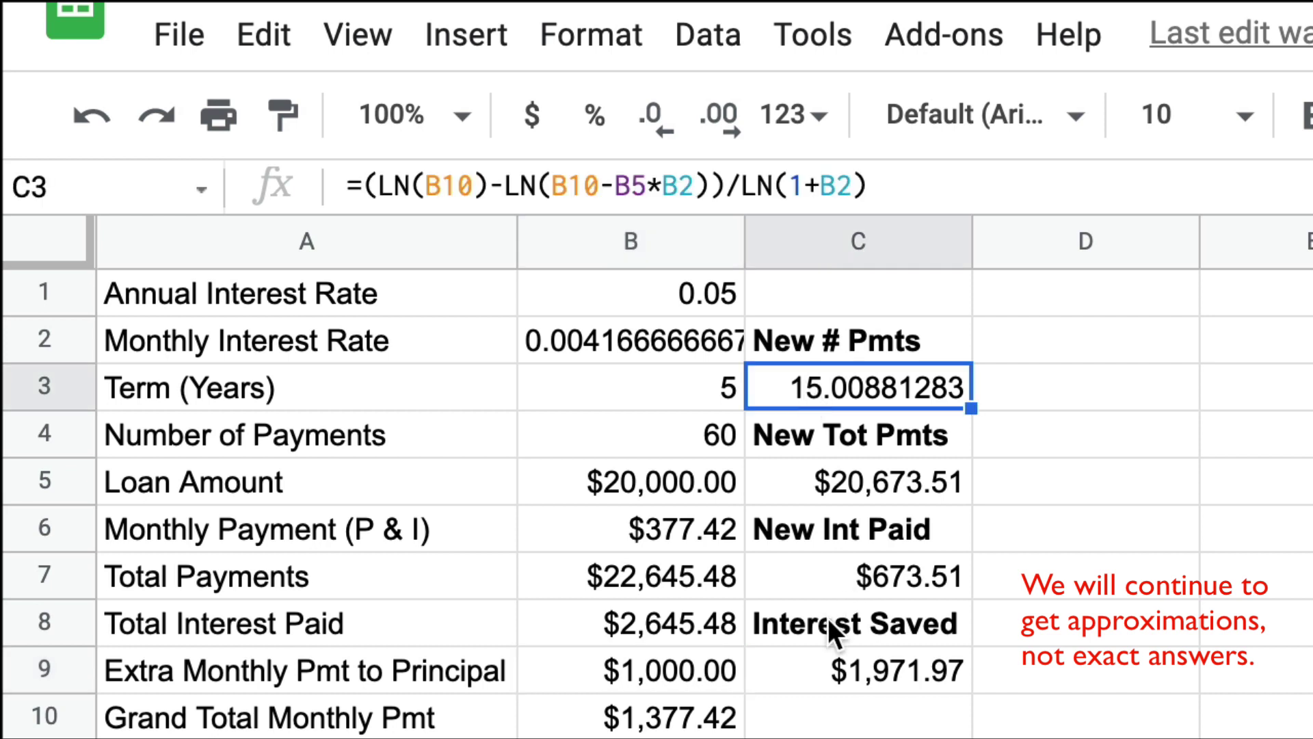
click(820, 667)
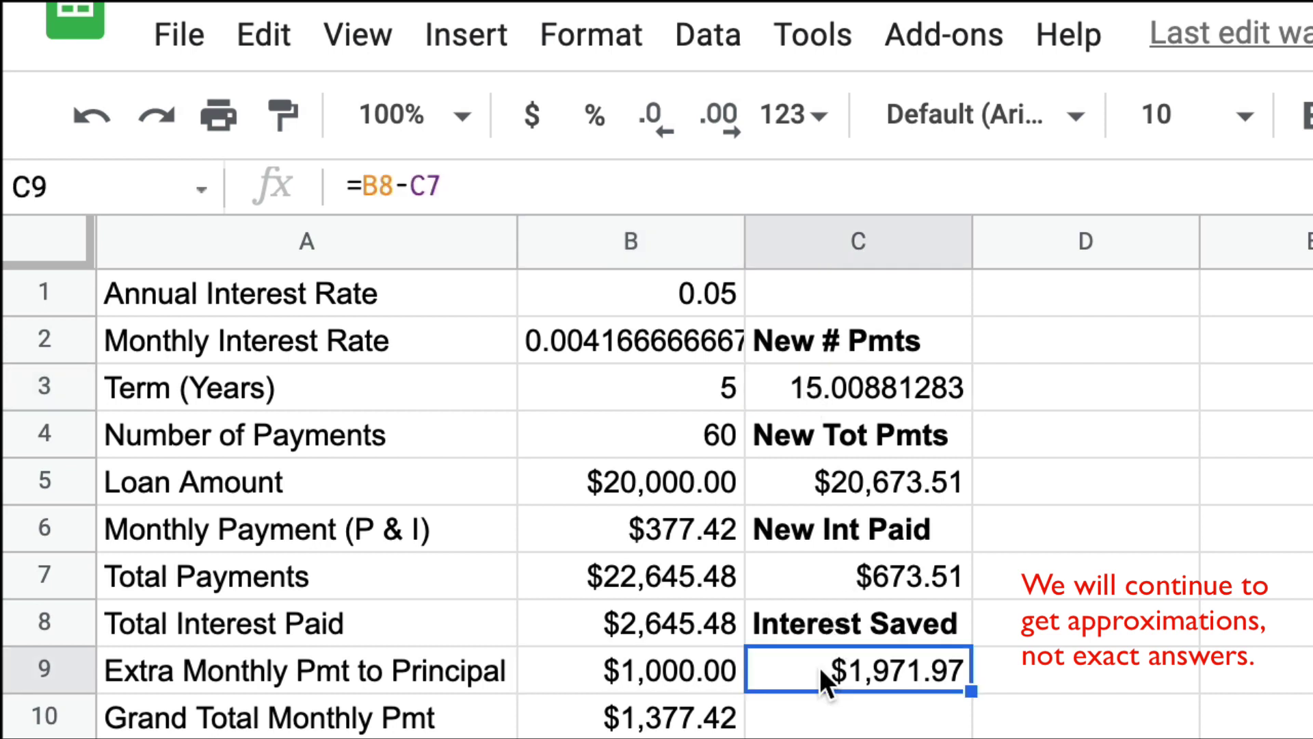